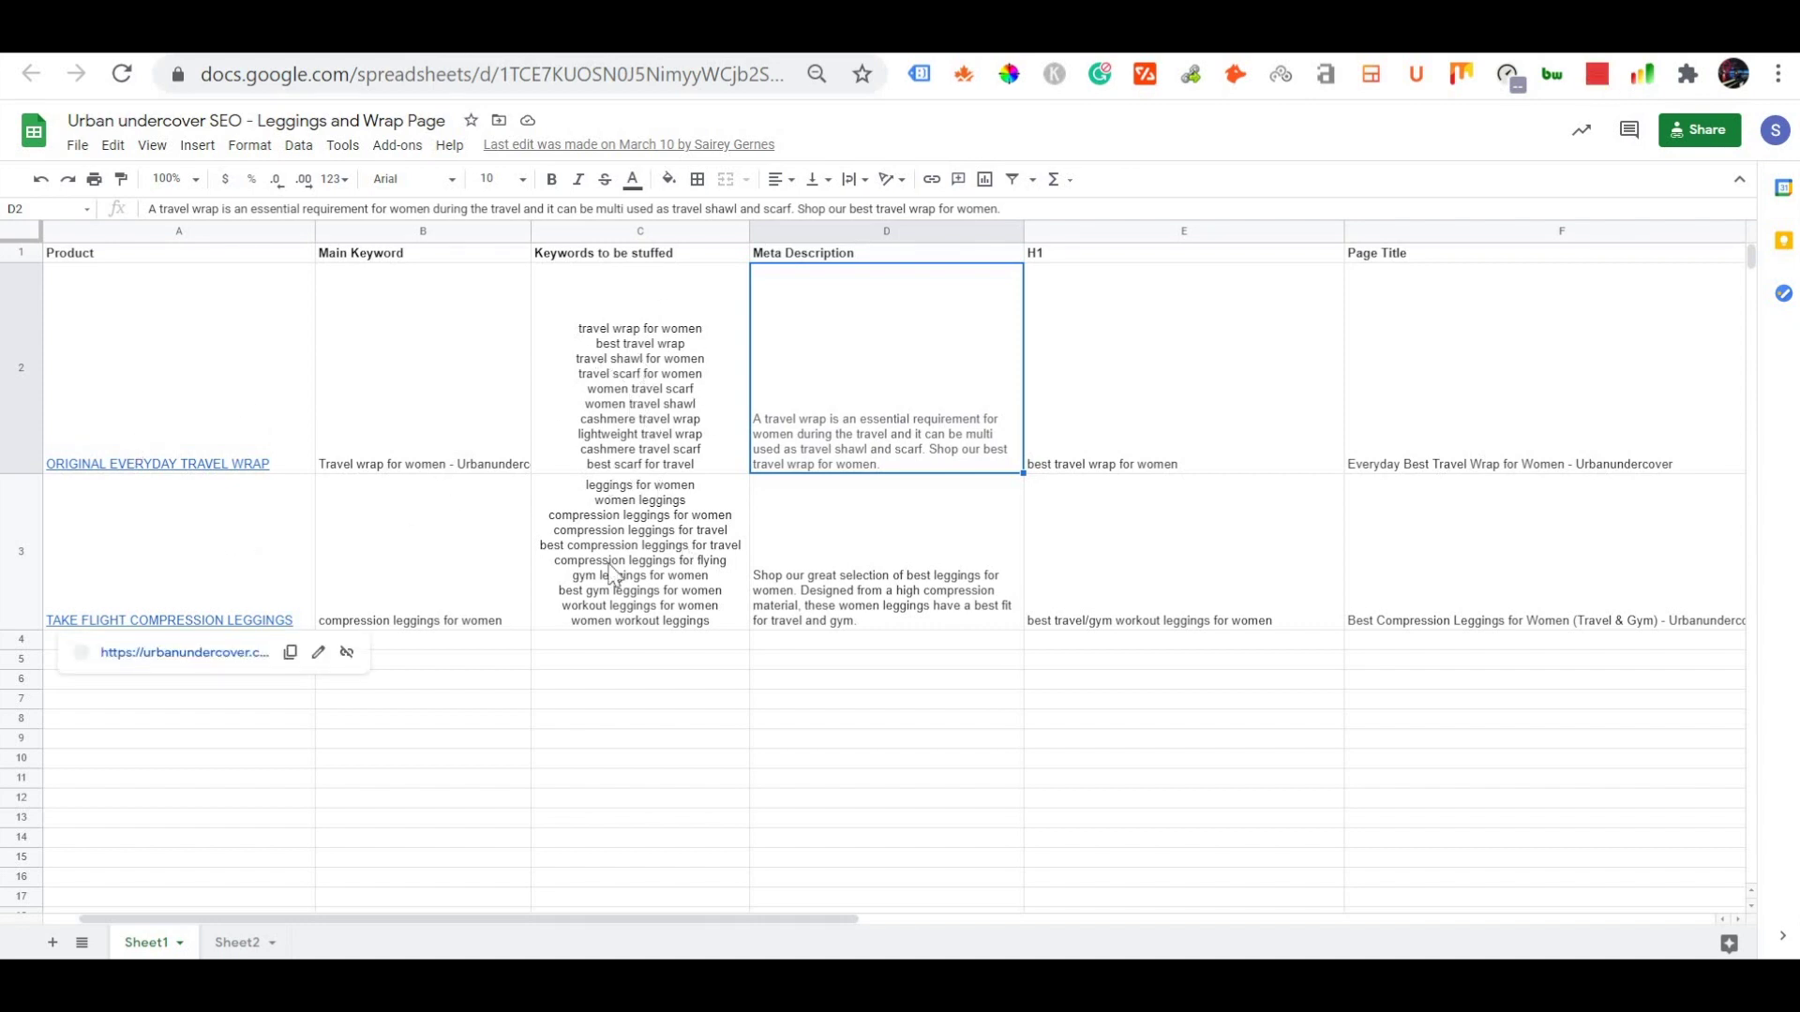
# Review the keywords to be stuffed, meta descriptions and H1 entries for the travel wrap and compression leggings products.
pyautogui.click(662, 677)
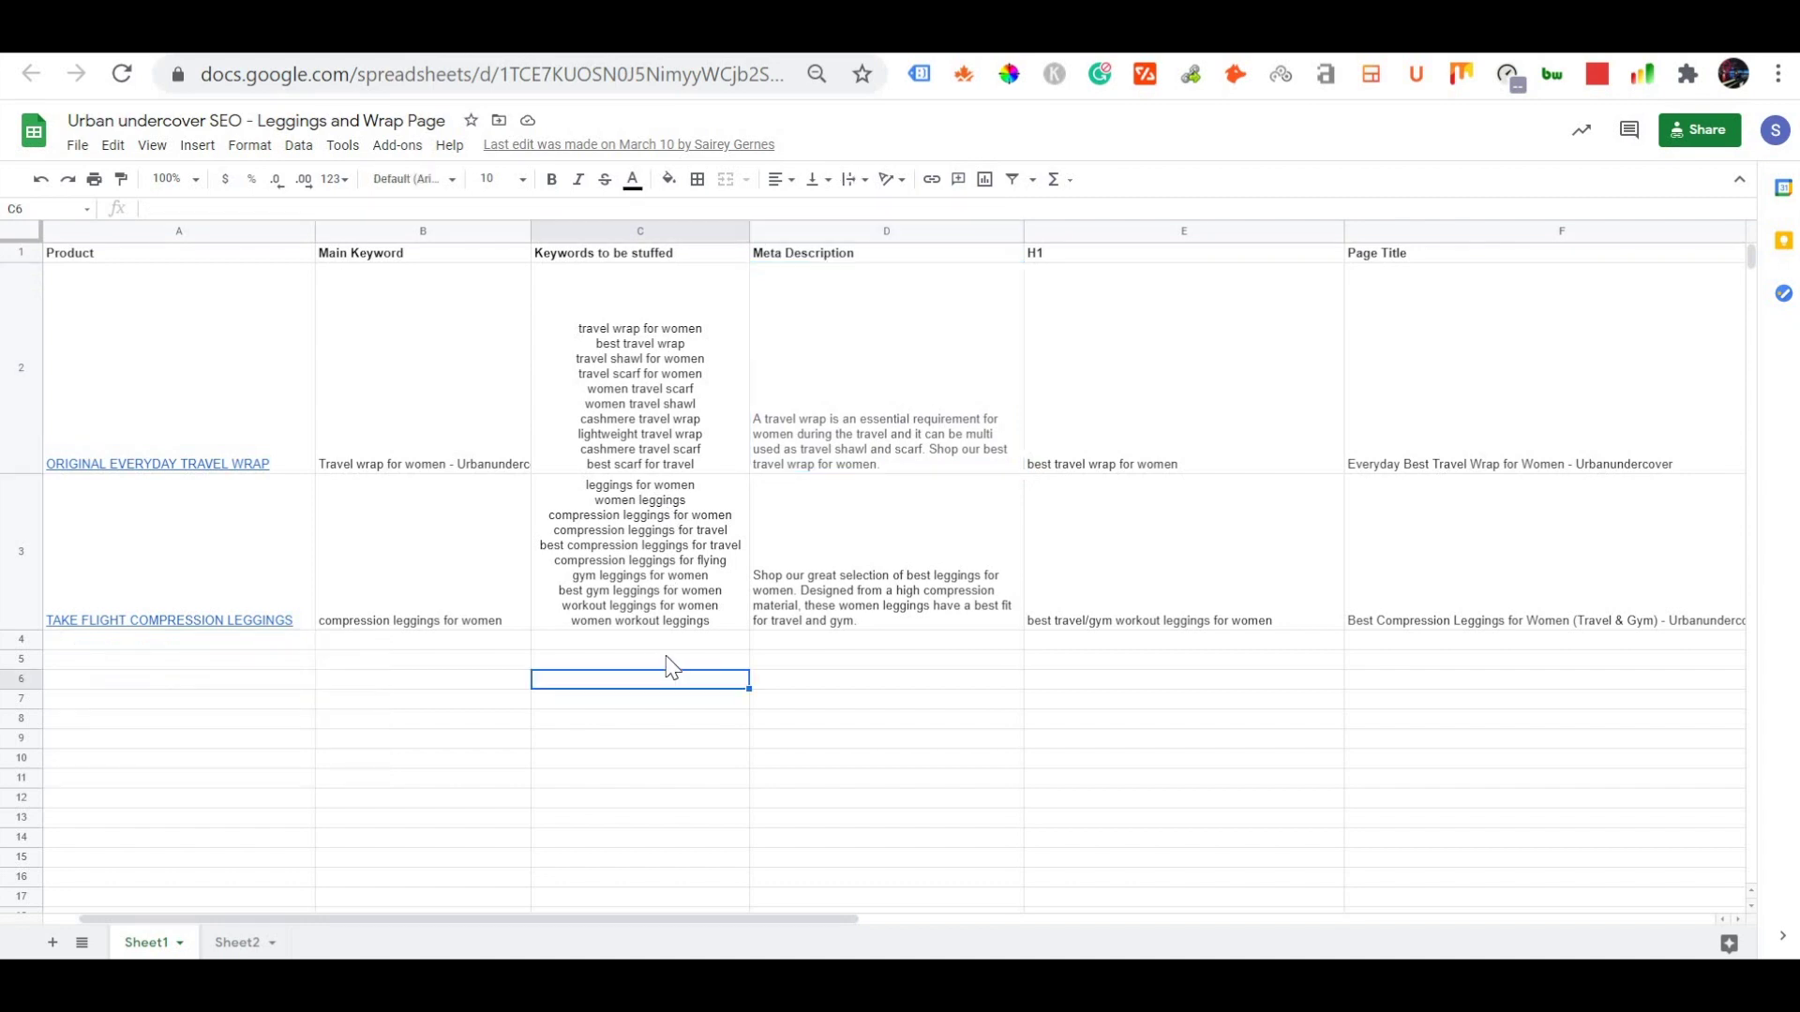
pyautogui.click(667, 658)
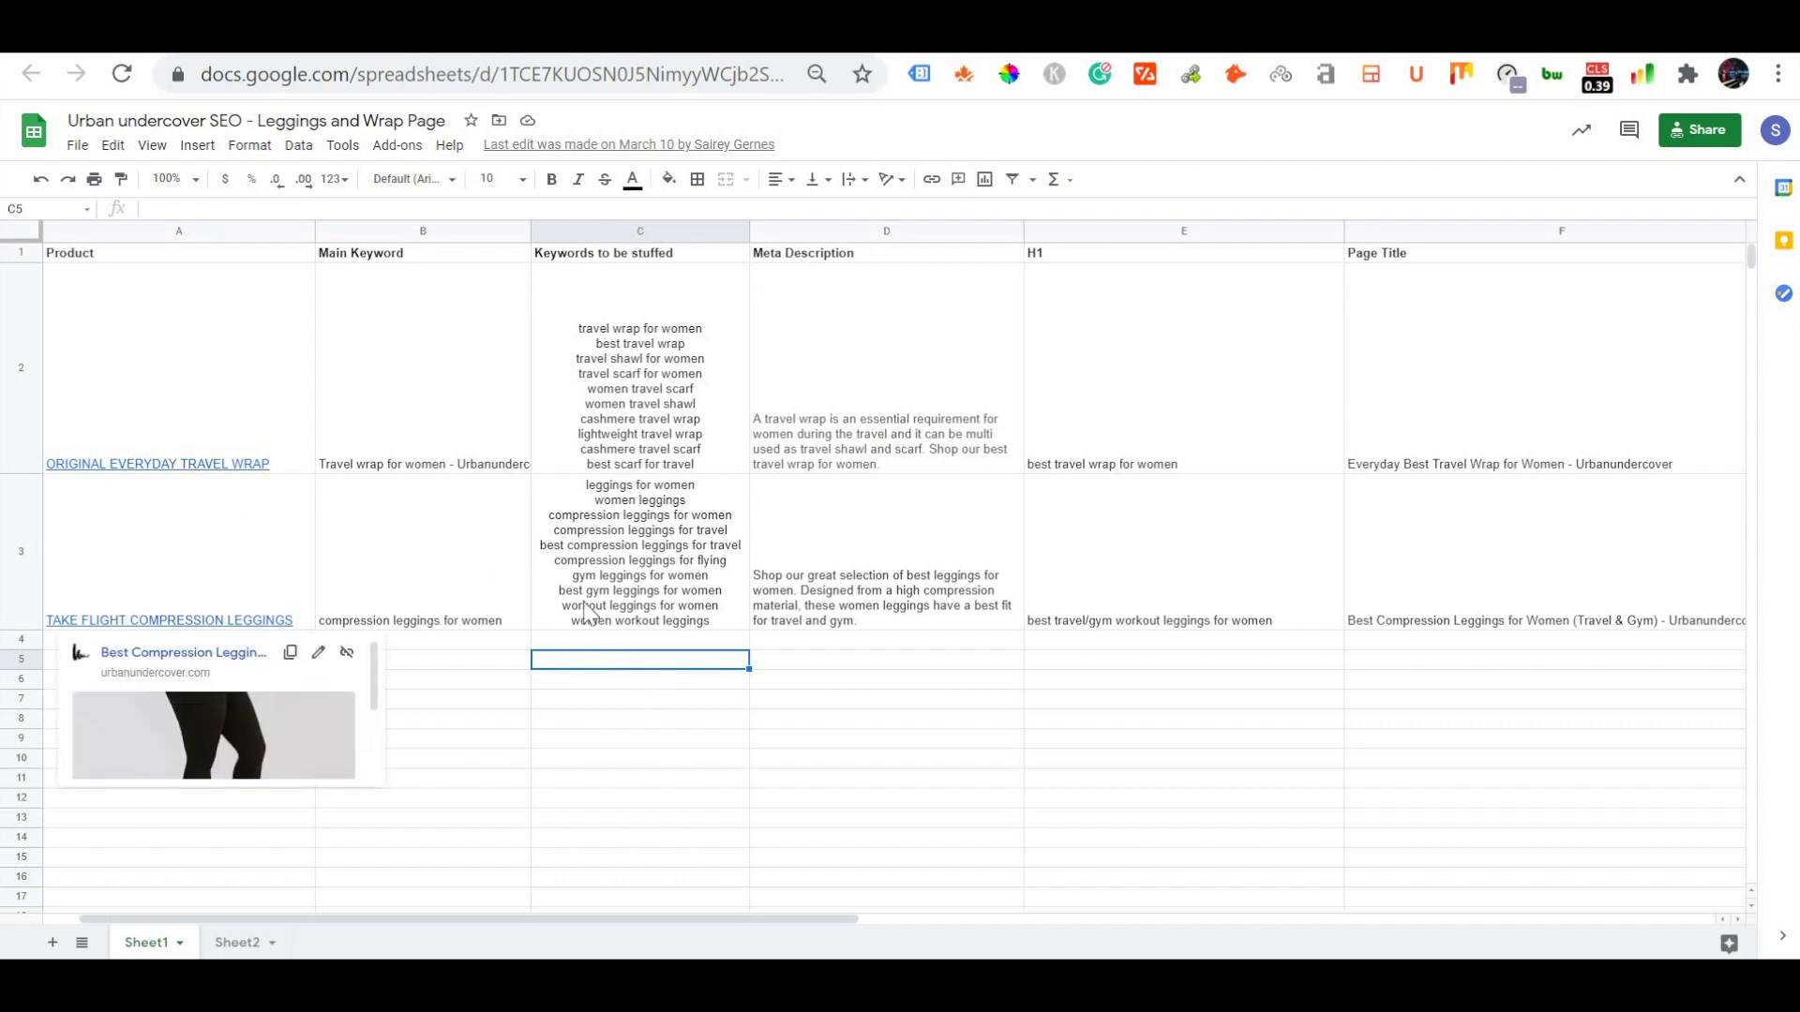
pyautogui.click(638, 504)
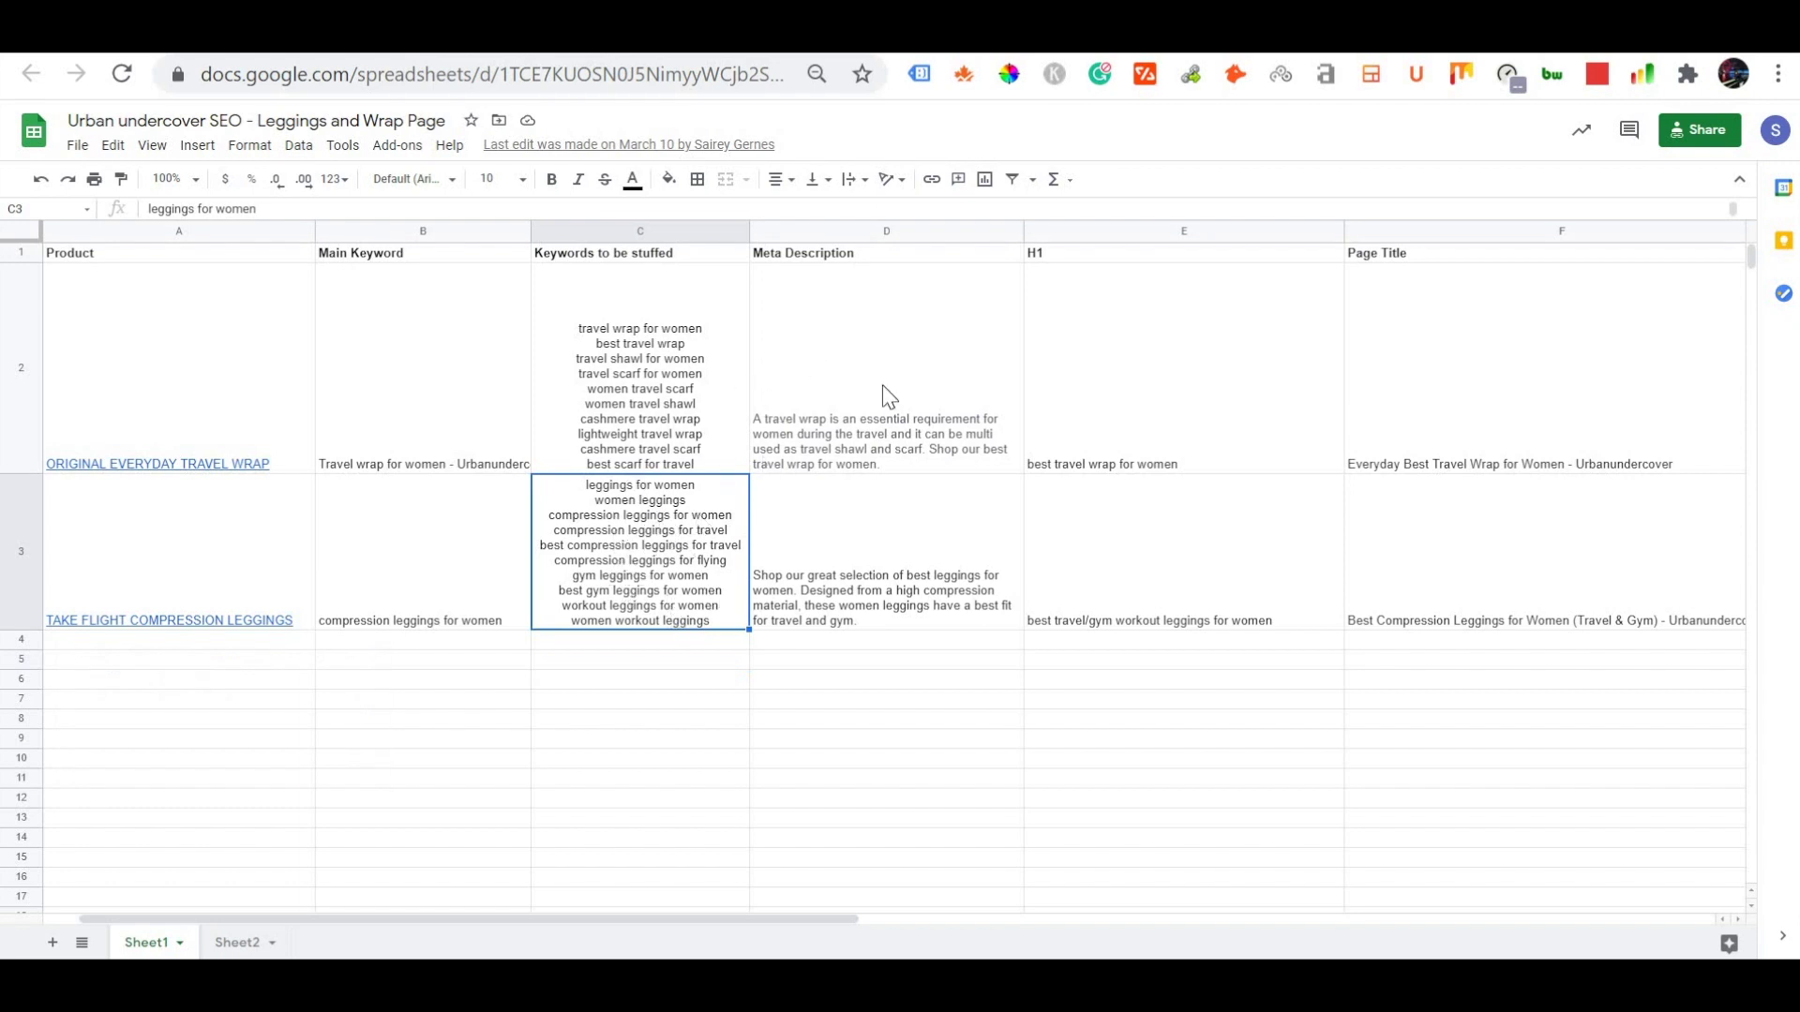
pyautogui.click(995, 385)
pyautogui.click(1106, 315)
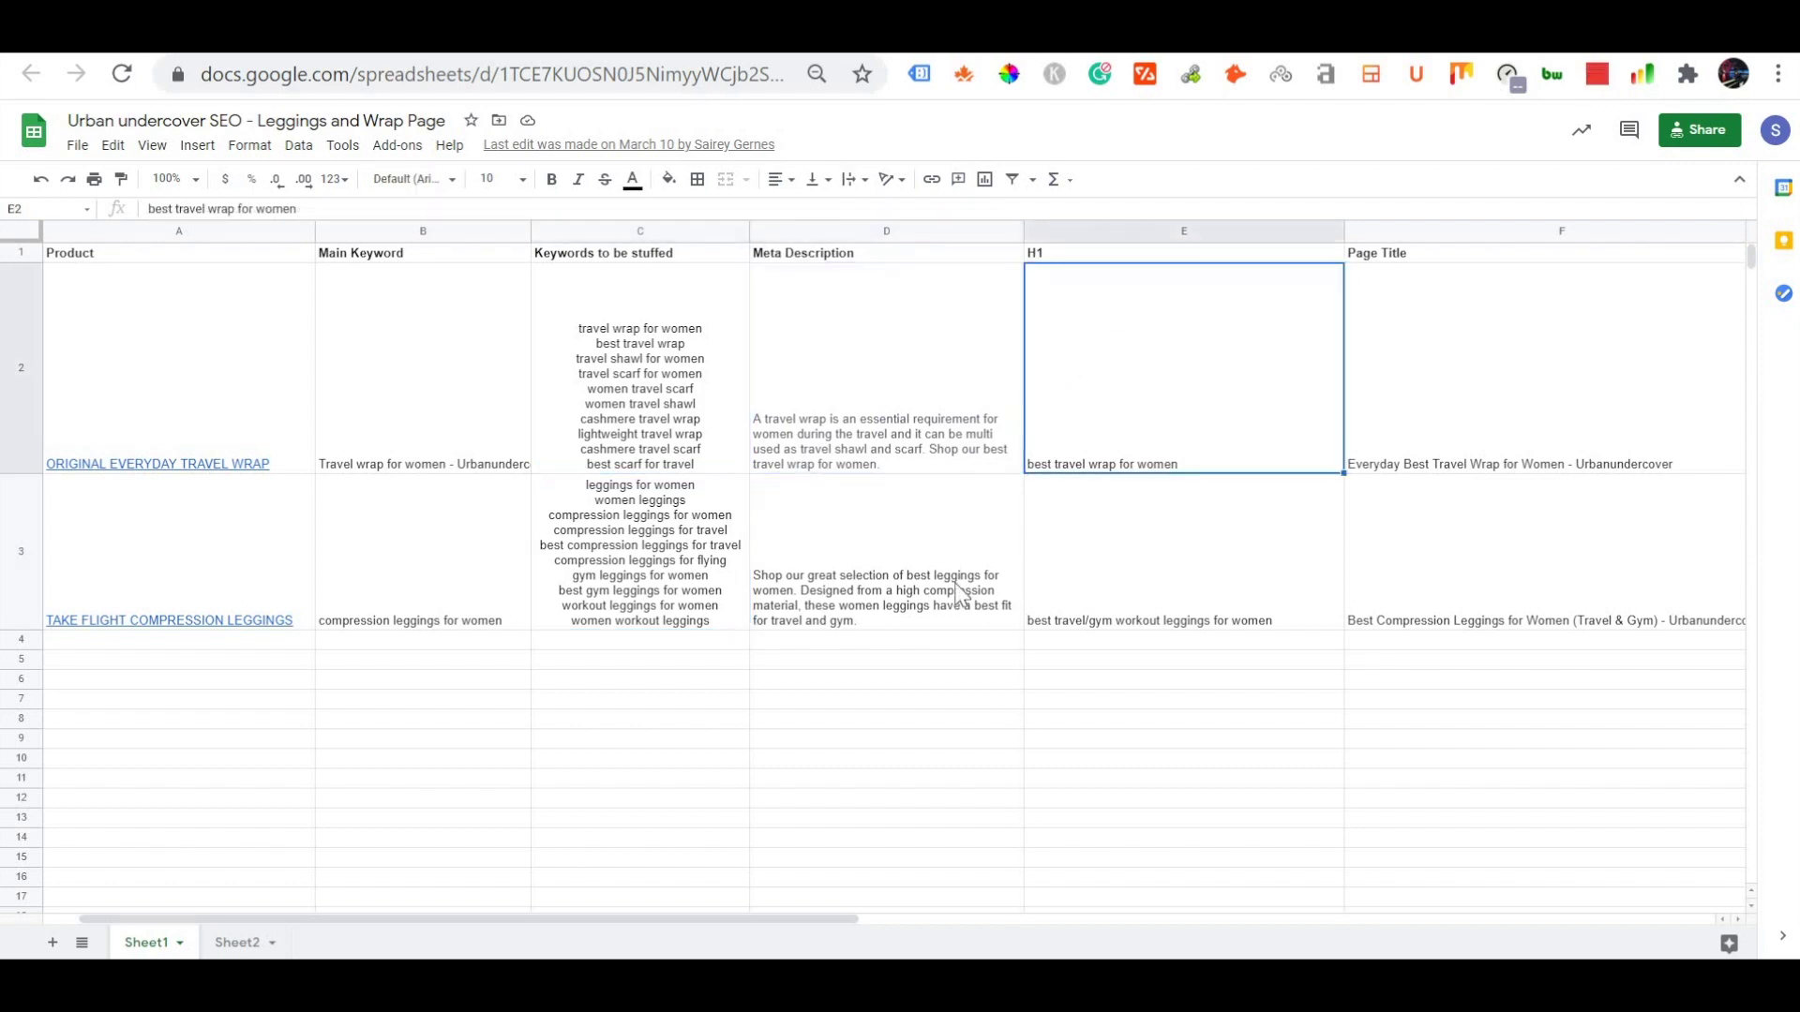
pyautogui.click(1161, 566)
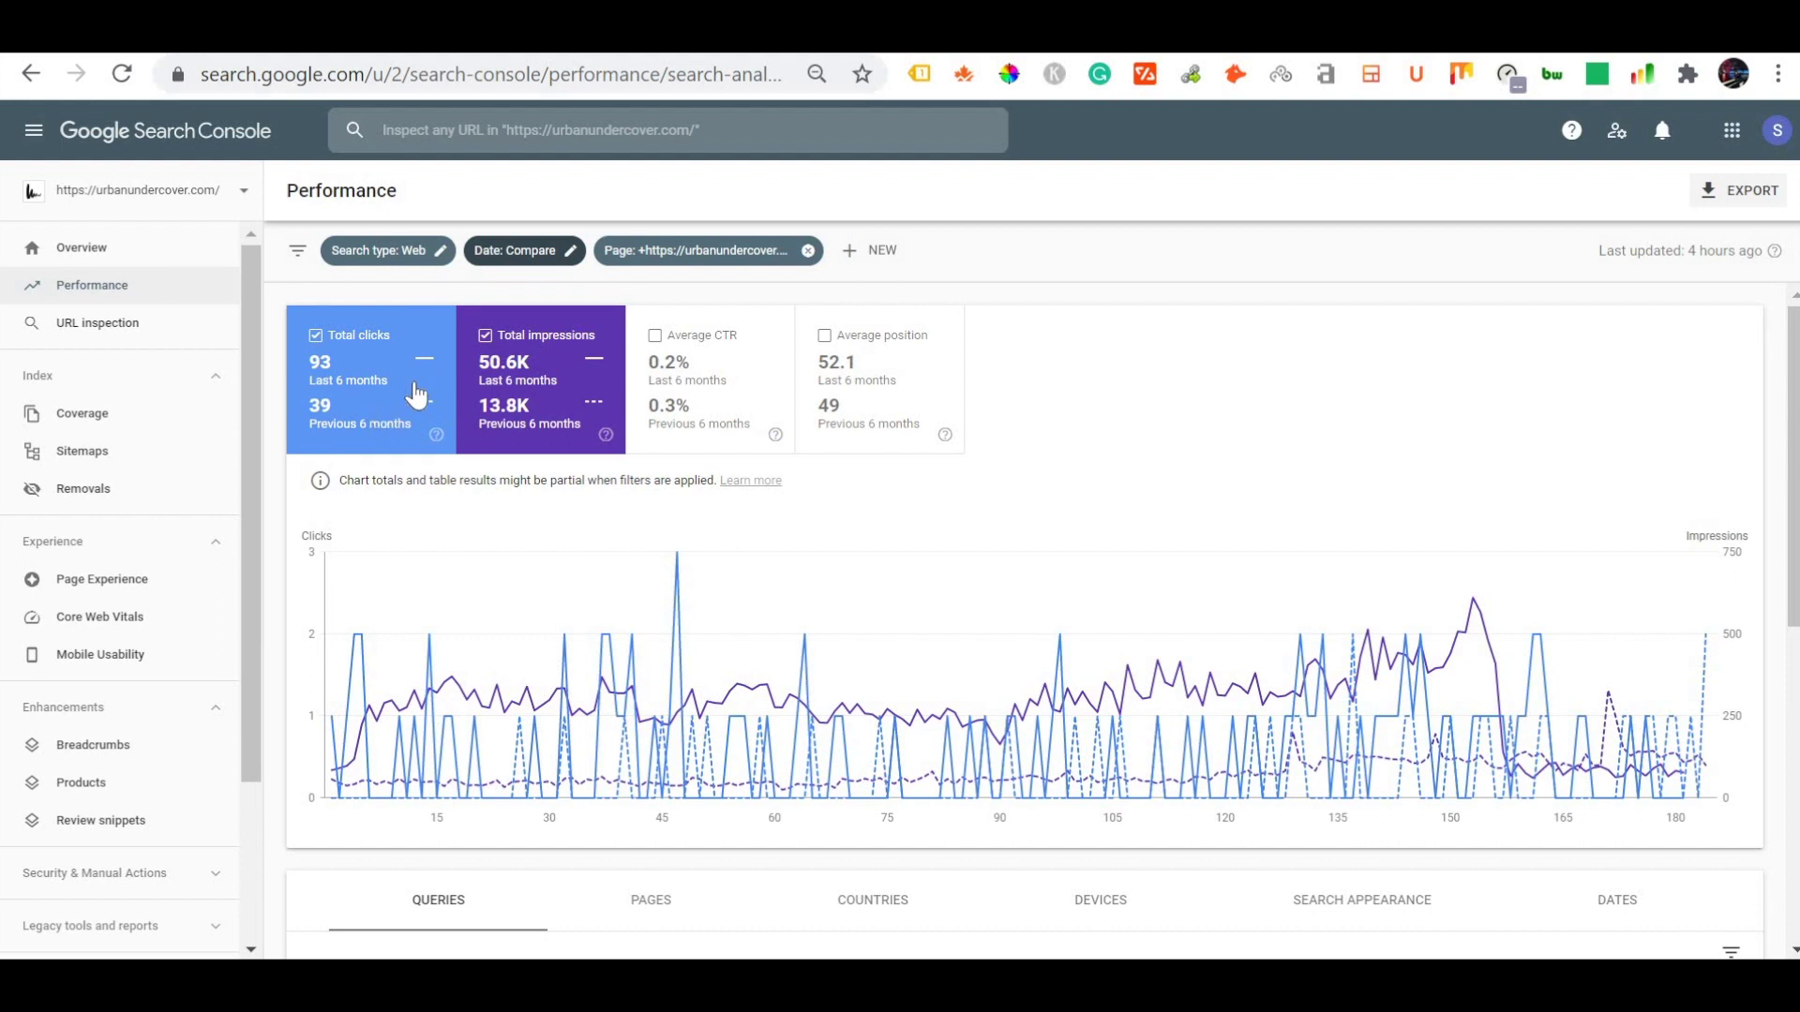
# In Google Search Console, compare the last 6 months to the previous period and review the page's top queries.
pyautogui.click(540, 255)
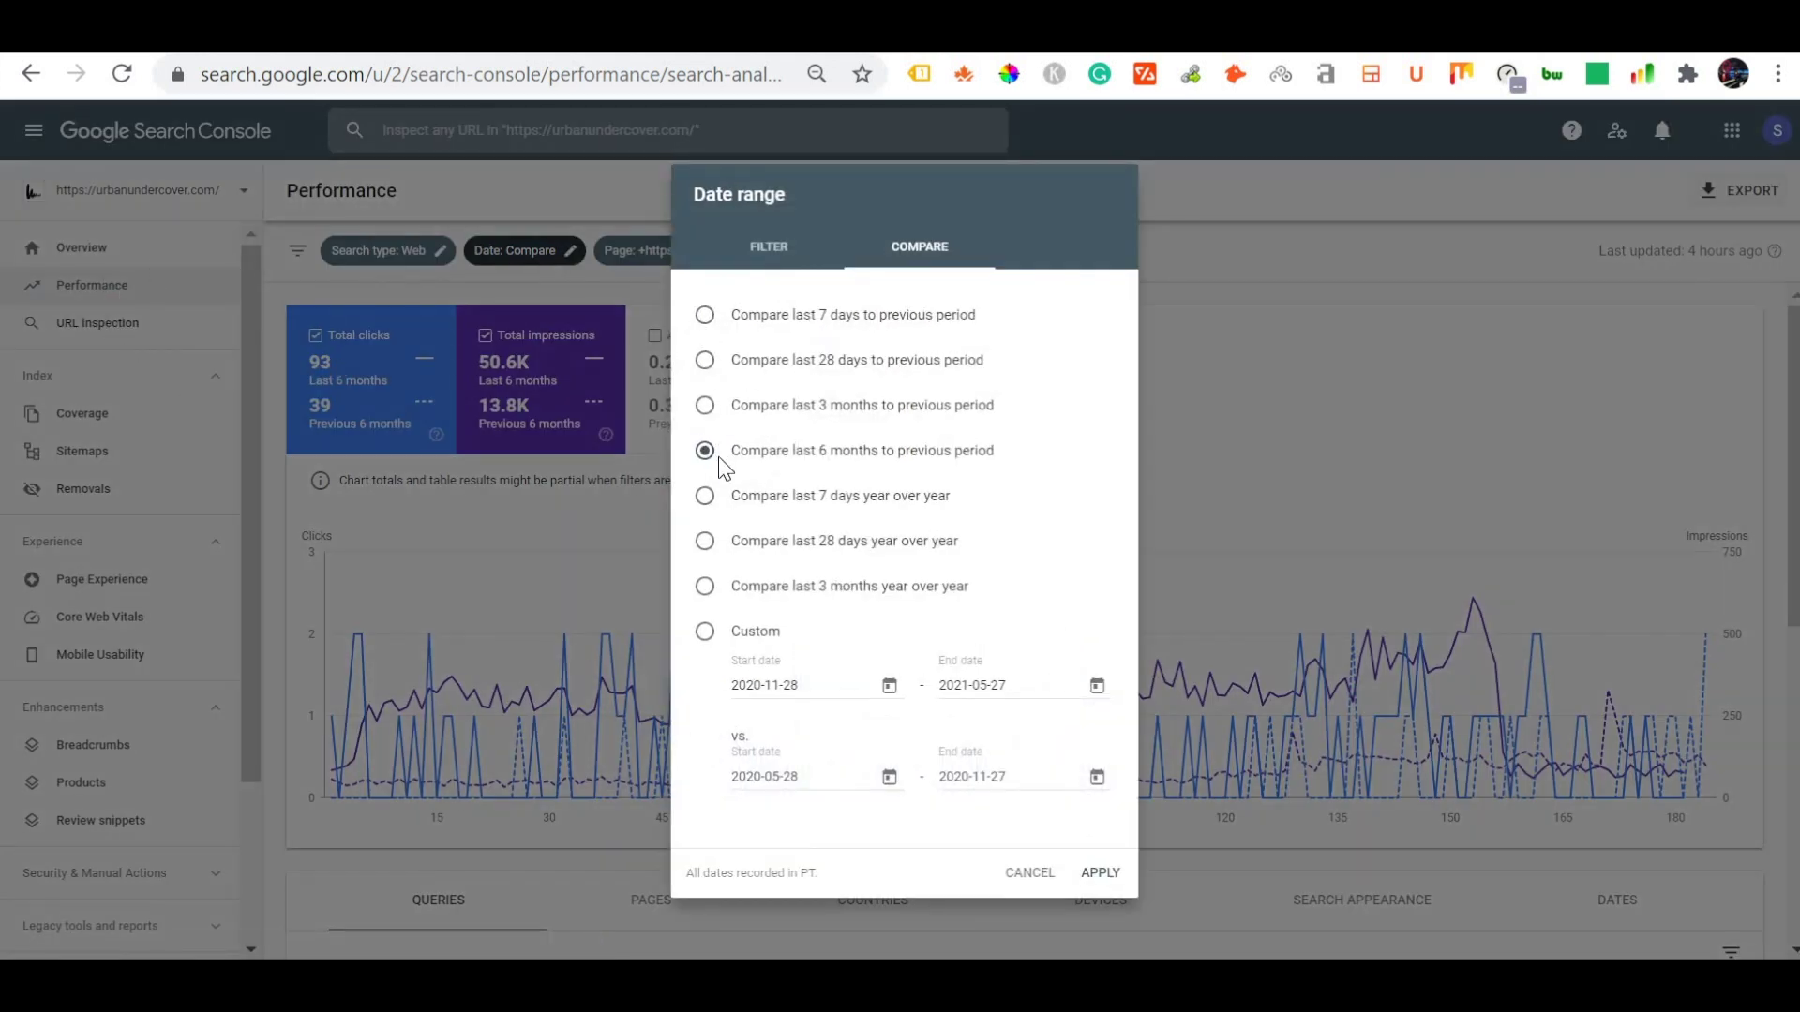
pyautogui.click(1104, 872)
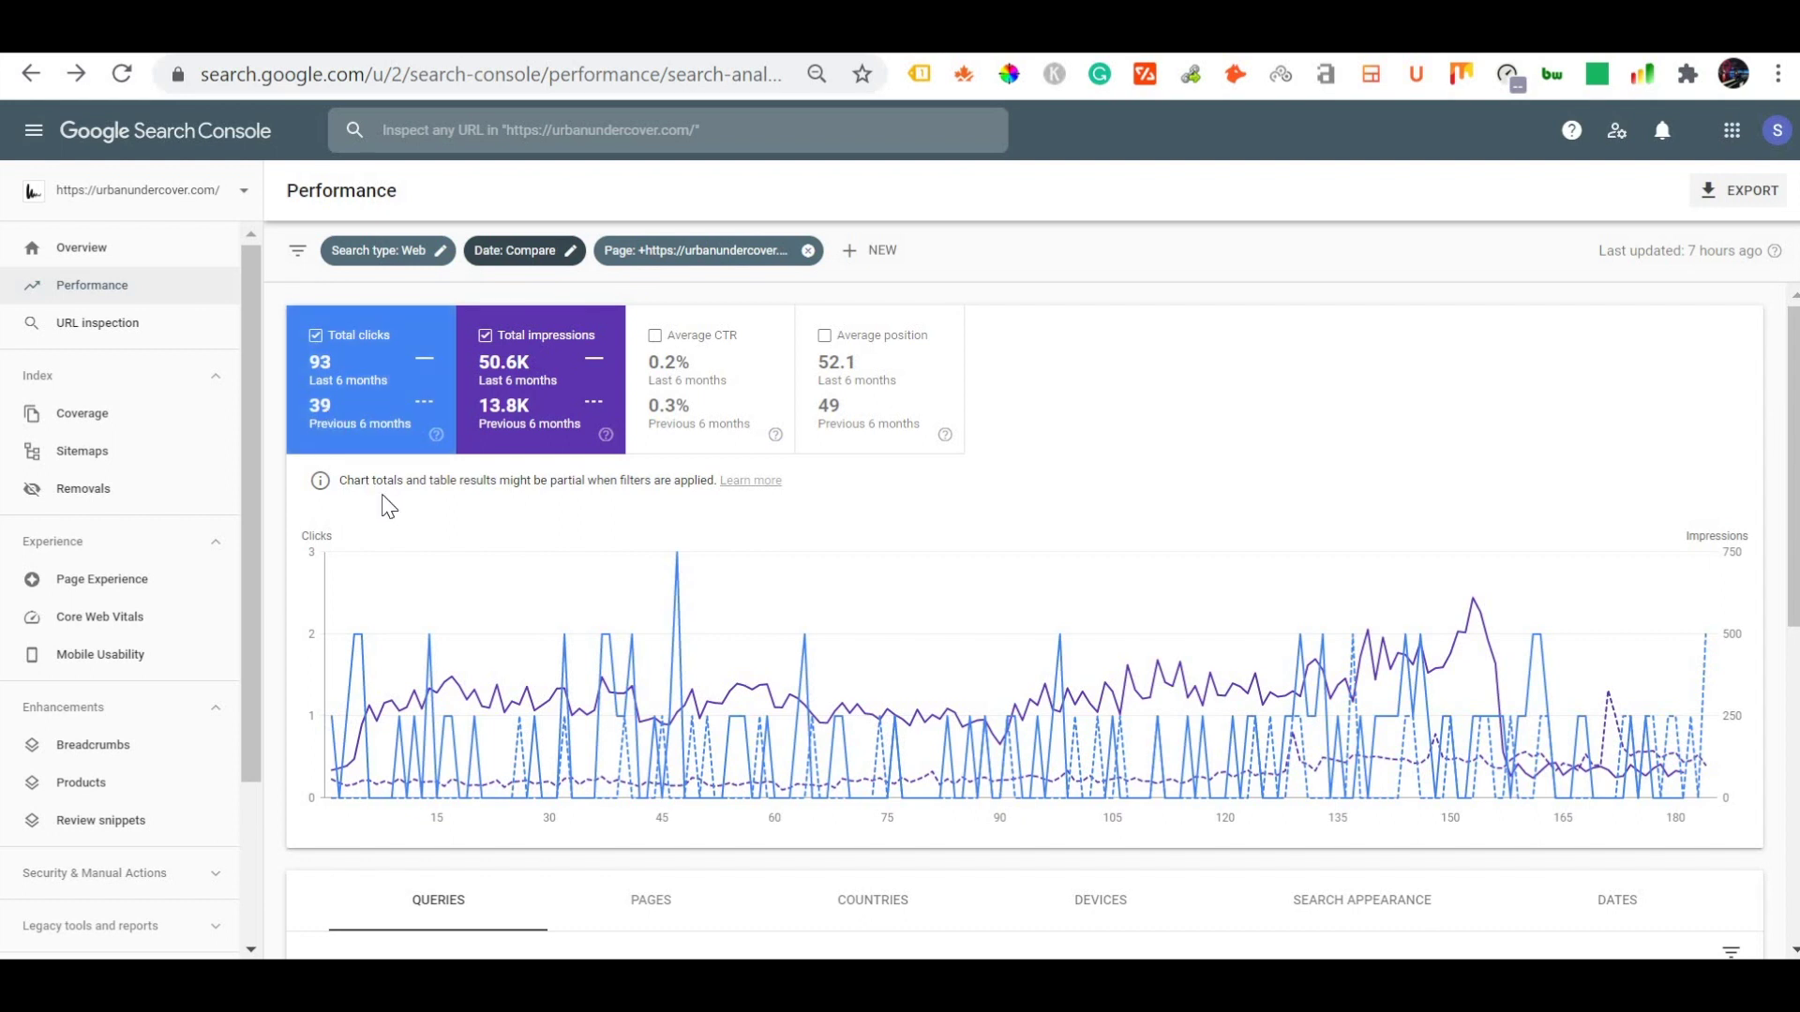
pyautogui.scroll(-5, 436, 509)
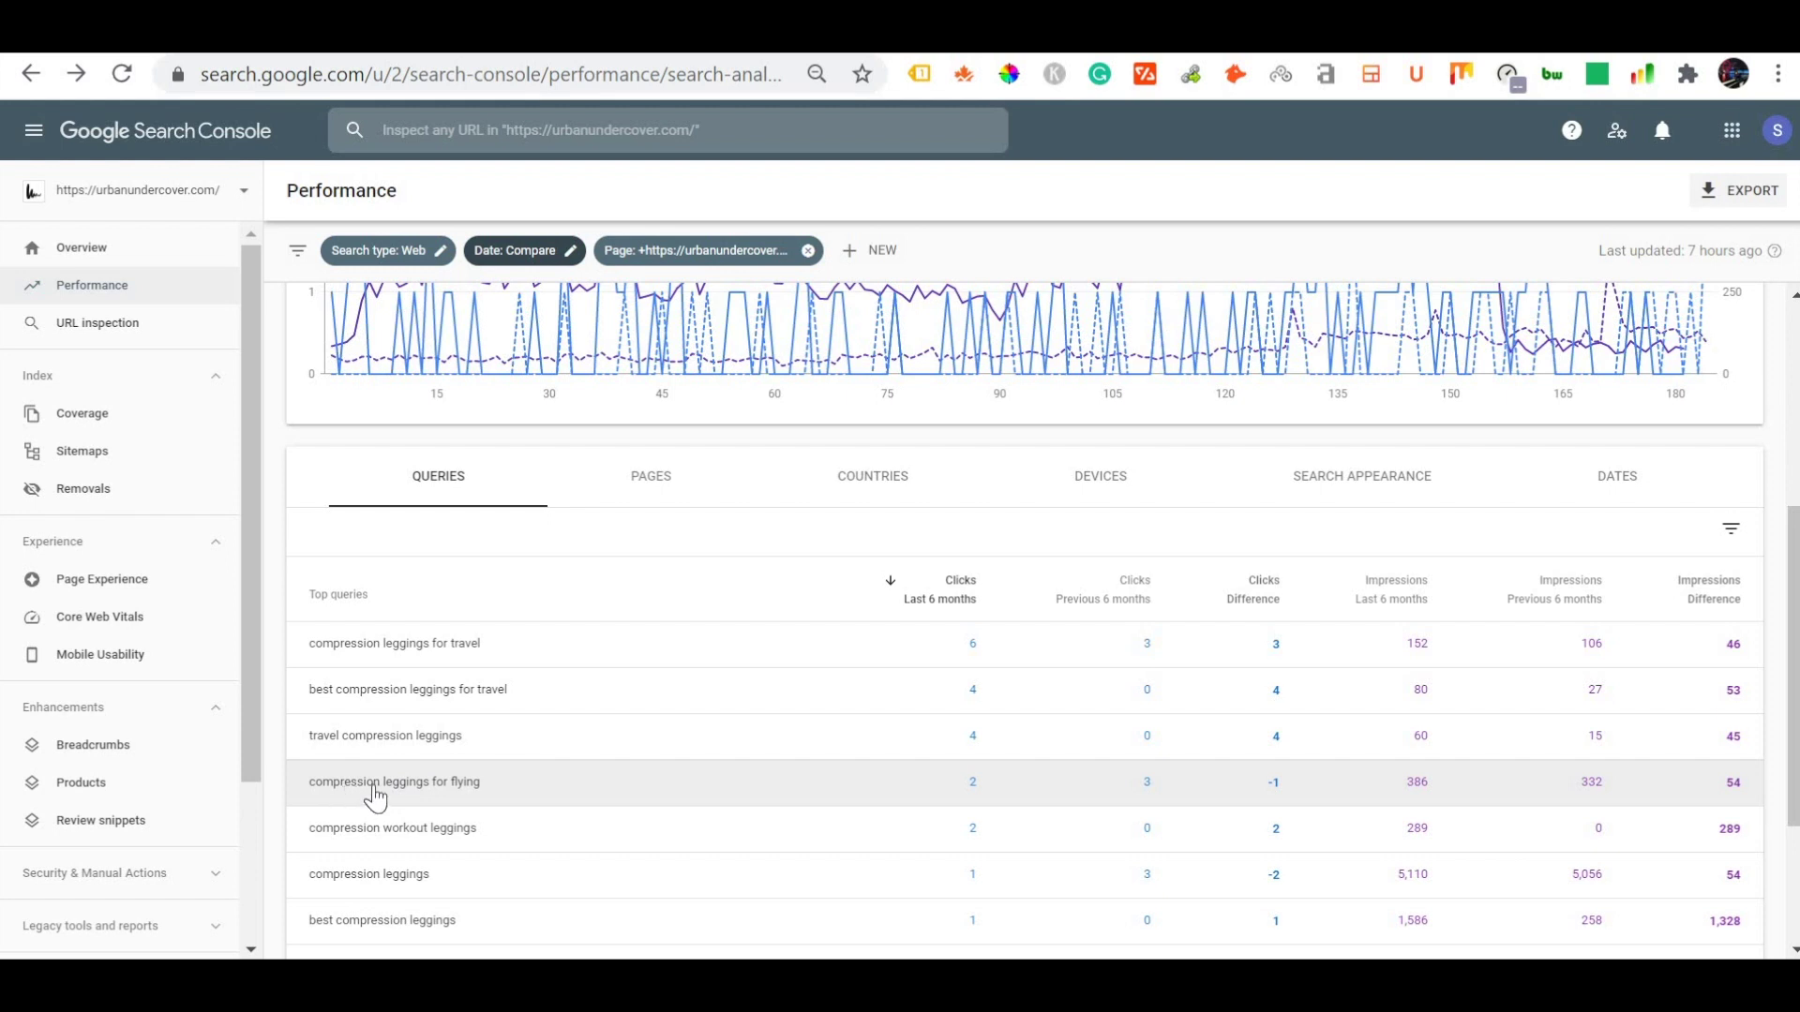
pyautogui.scroll(-2, 469, 741)
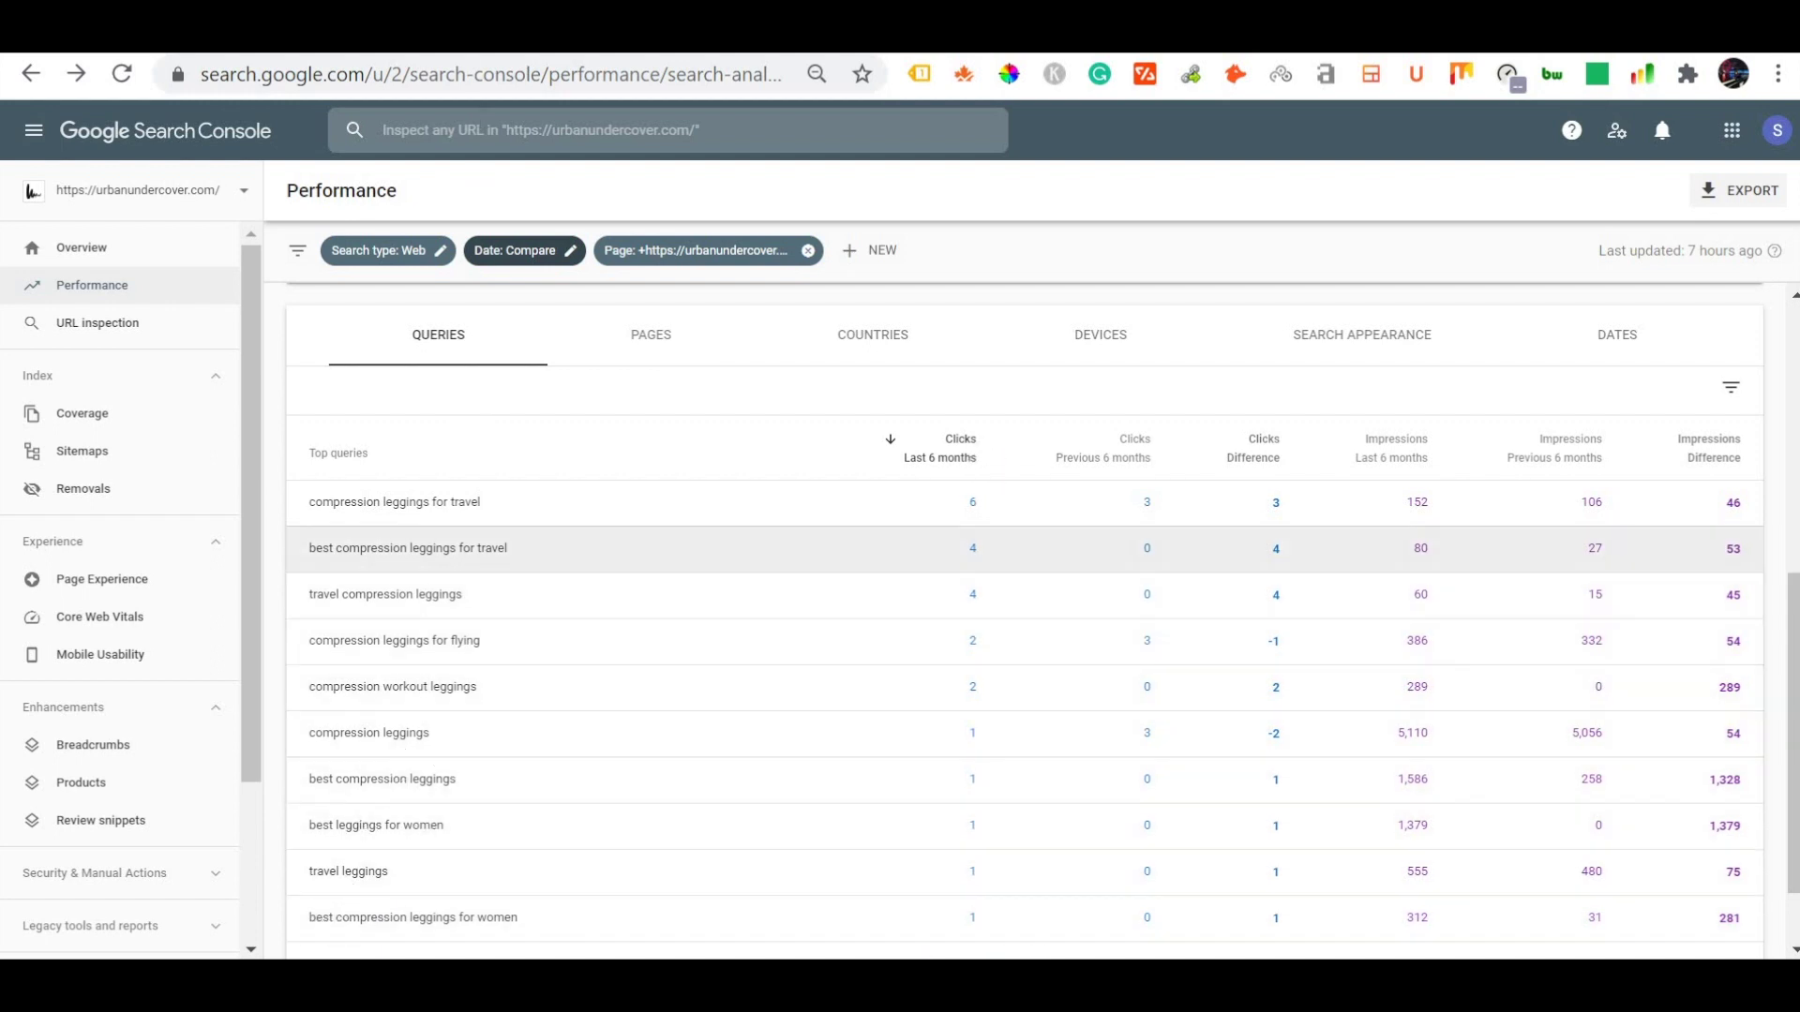
# Return to the SEO spreadsheet in Google Sheets and check the page title cell for the compression leggings.
pyautogui.hotkey('ctrl', 'Tab')
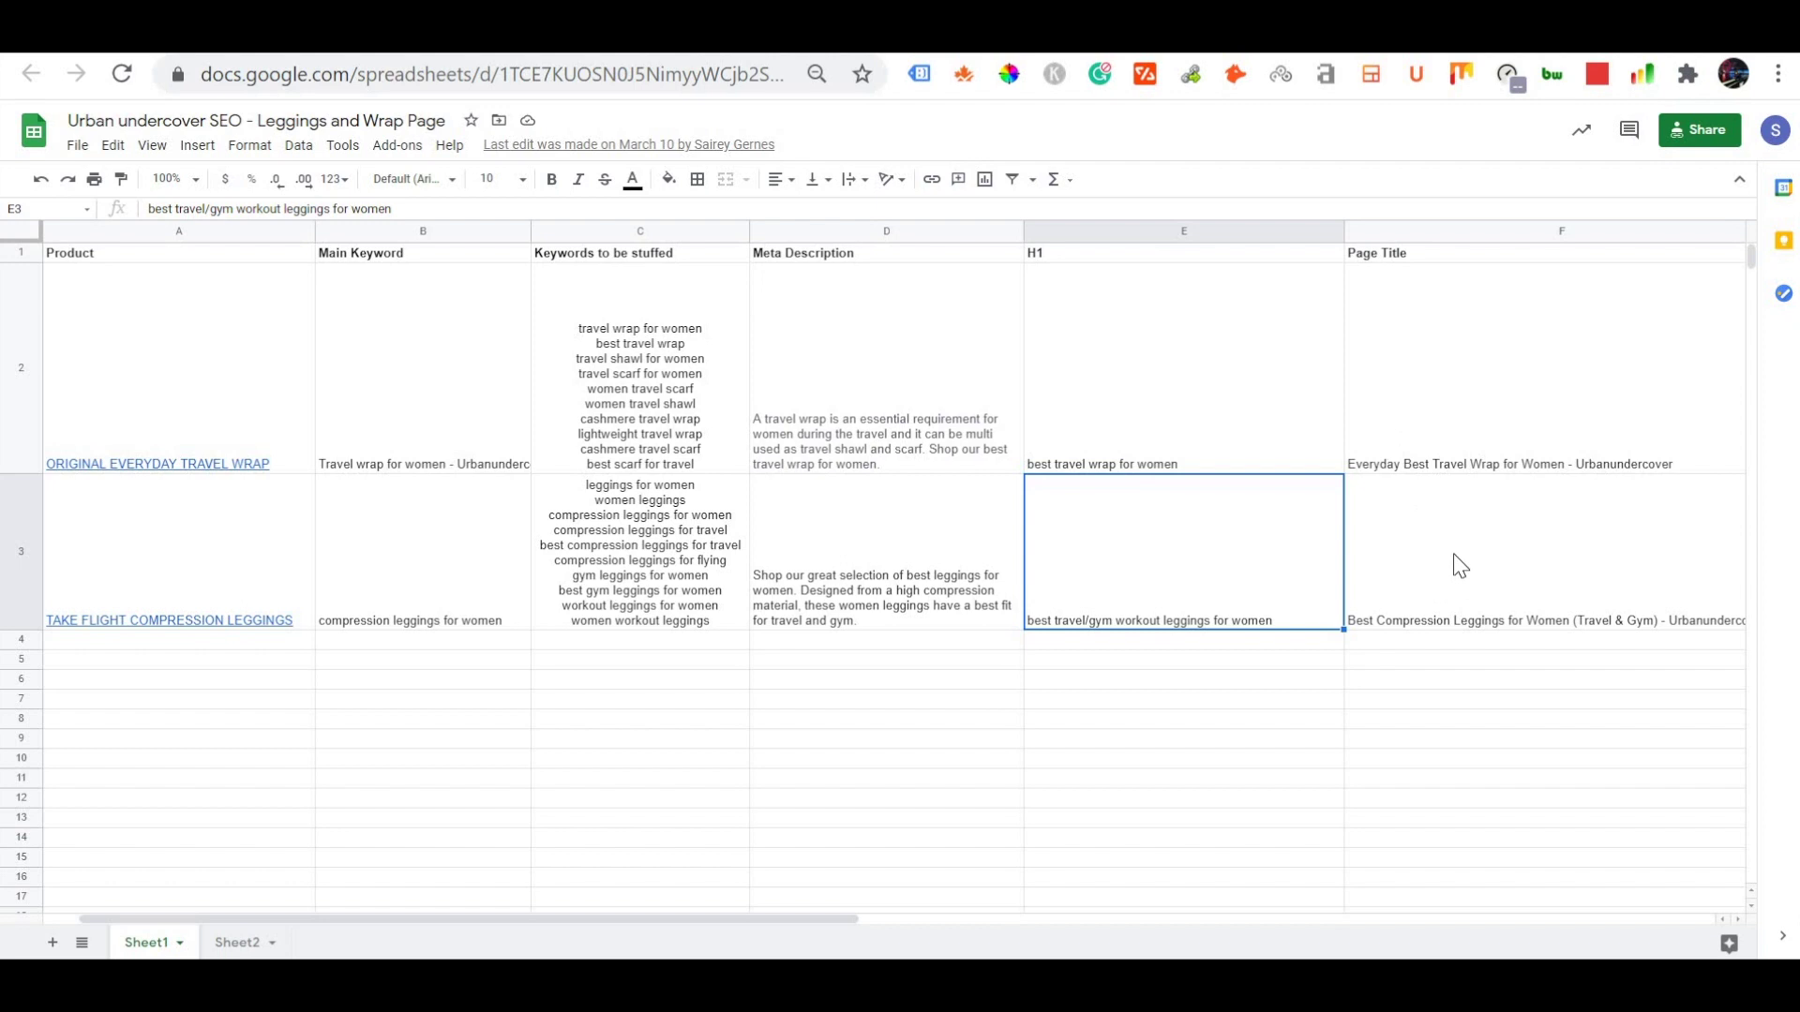
pyautogui.click(1460, 593)
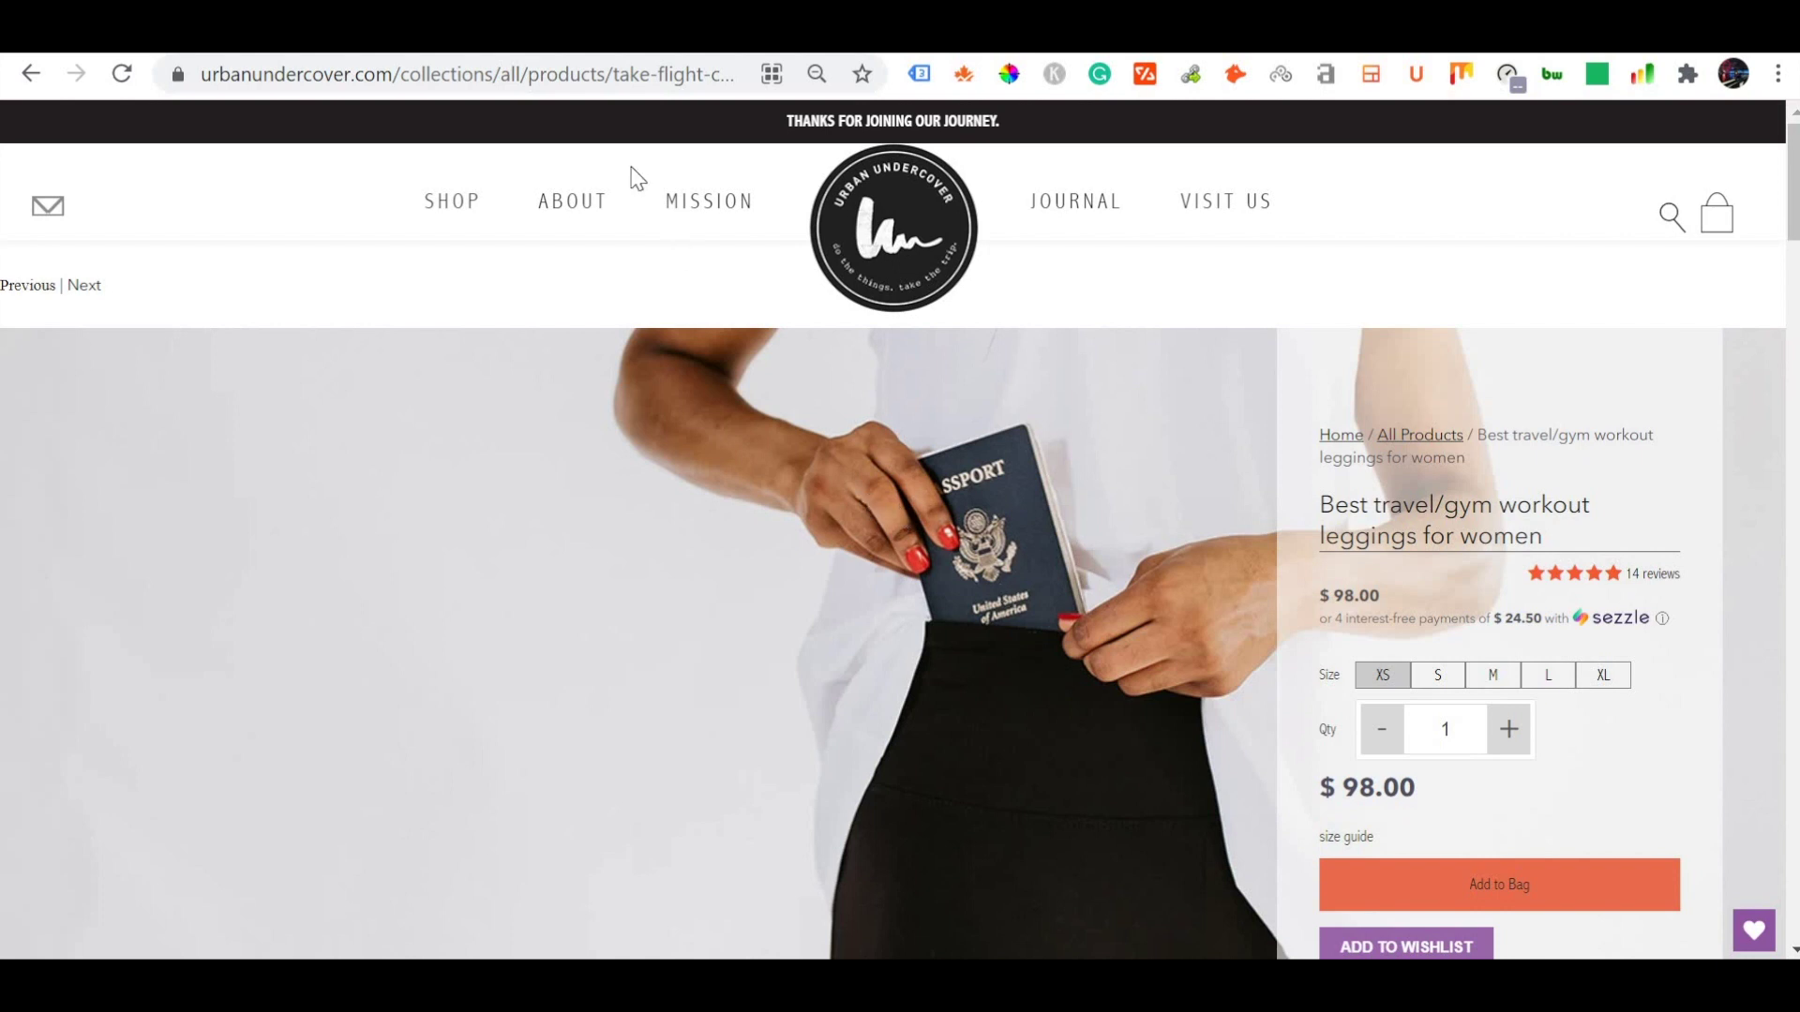
# Examine the AggregateRating JSON-LD script in the compression leggings page's source code.
pyautogui.moveTo(594, 265)
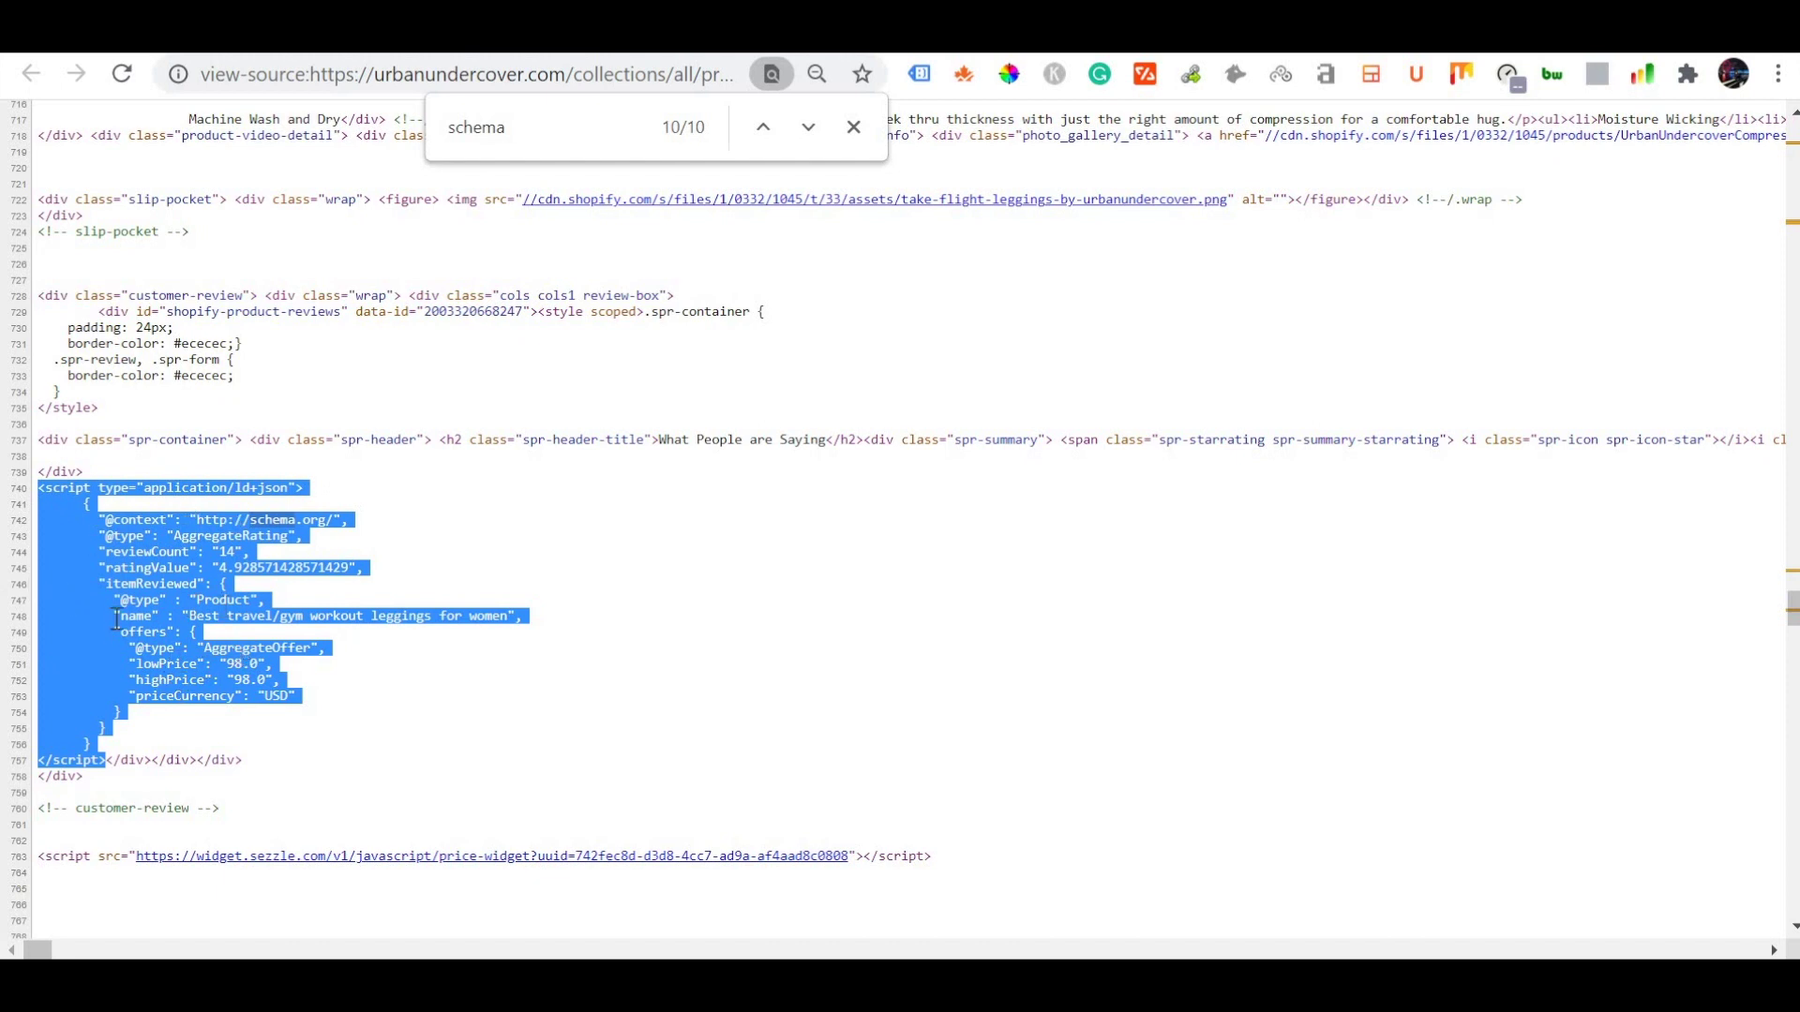
pyautogui.click(602, 552)
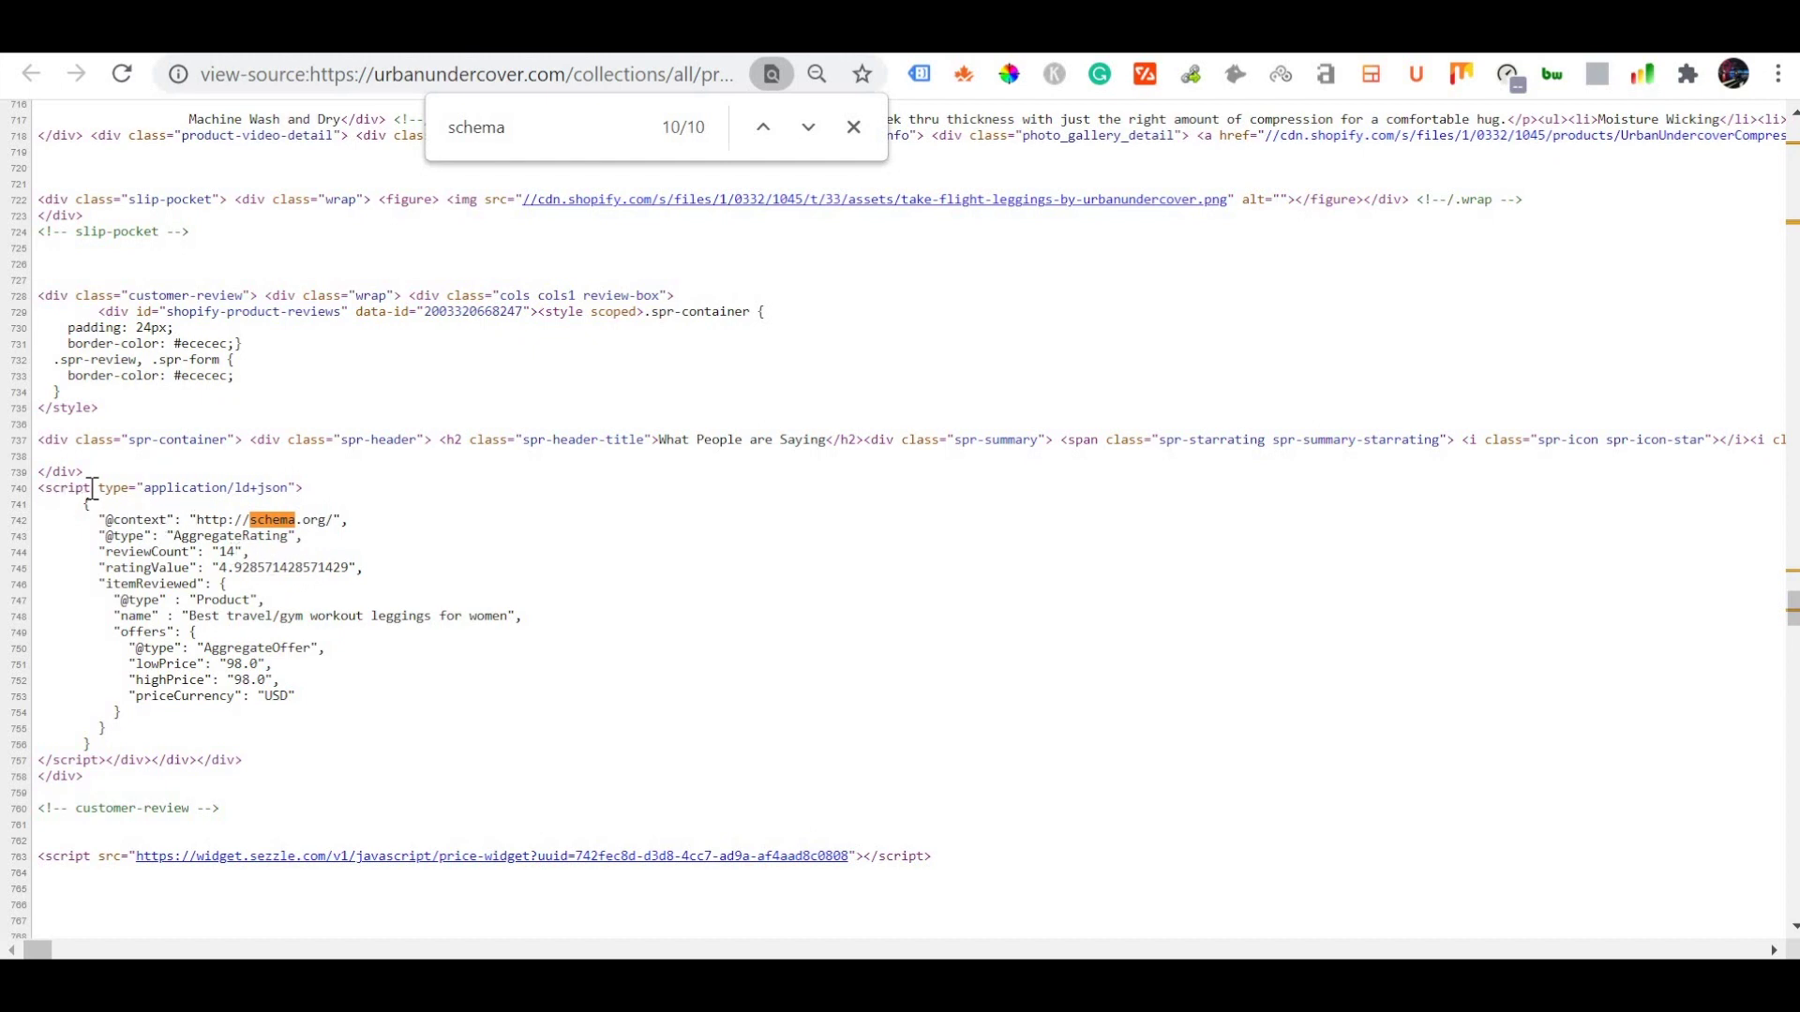
pyautogui.moveTo(98, 759); pyautogui.dragTo(39, 693)
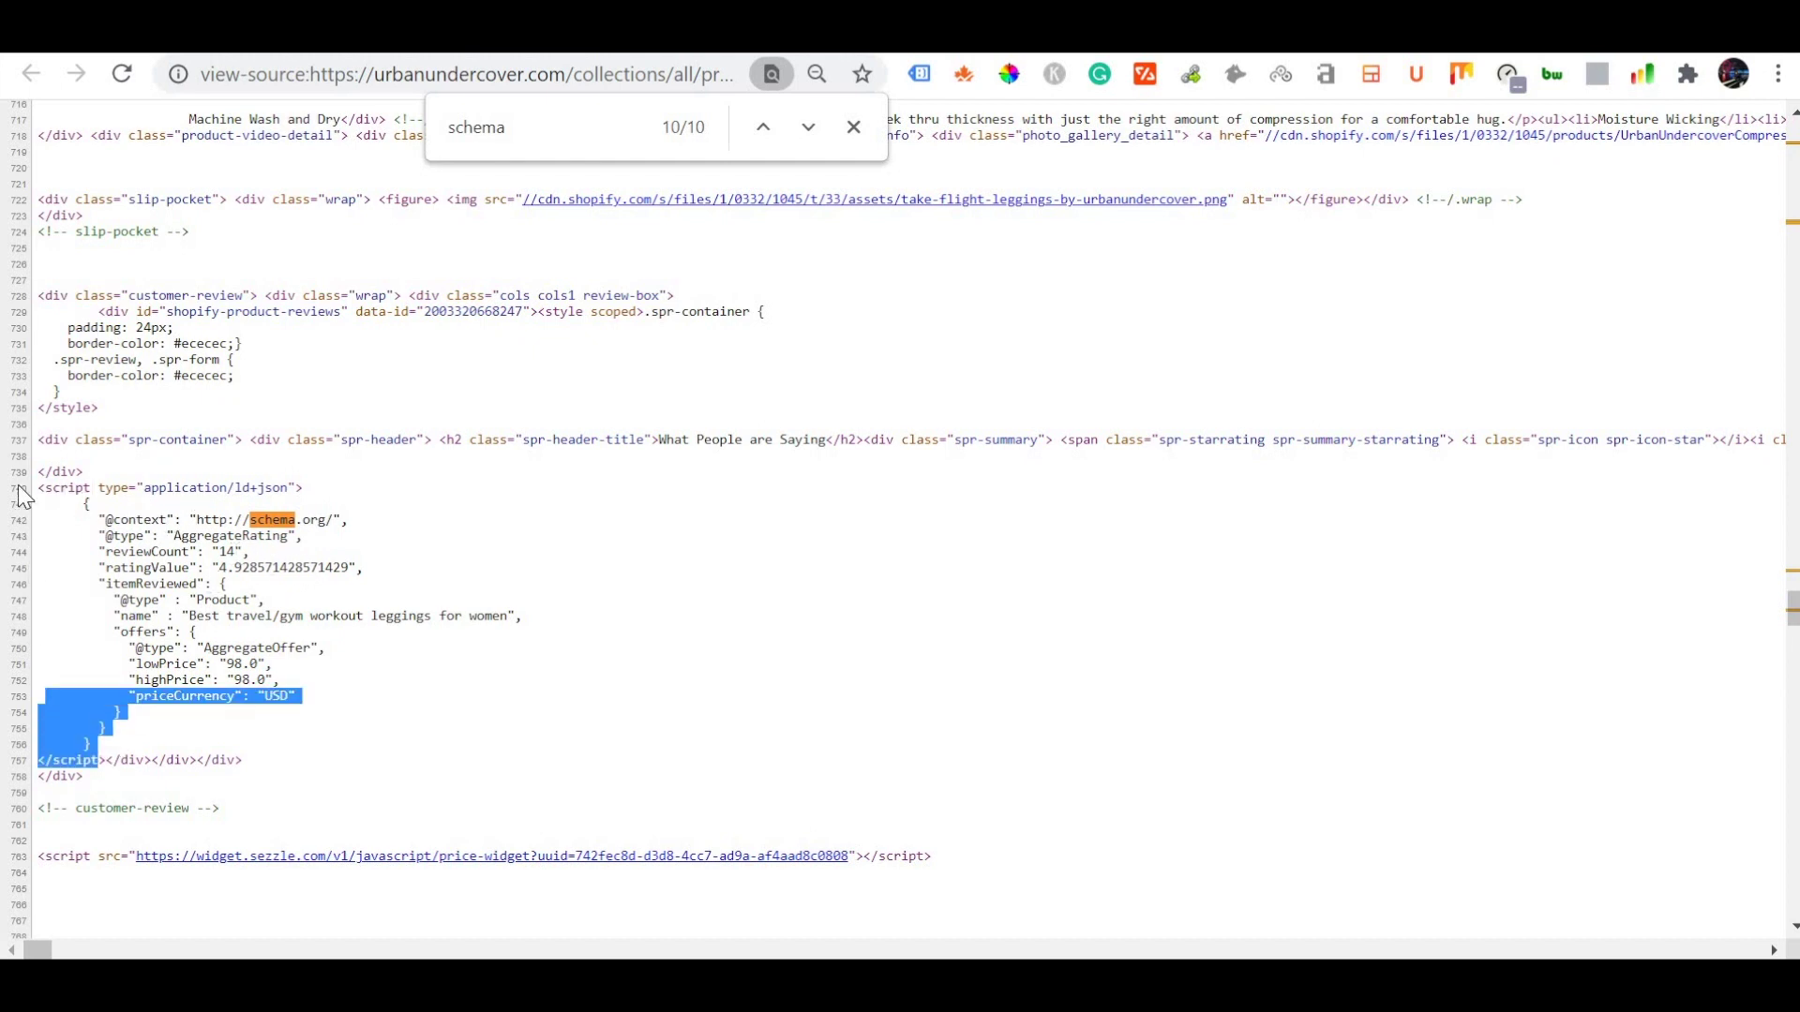
pyautogui.moveTo(23, 497); pyautogui.dragTo(20, 486)
pyautogui.click(217, 525)
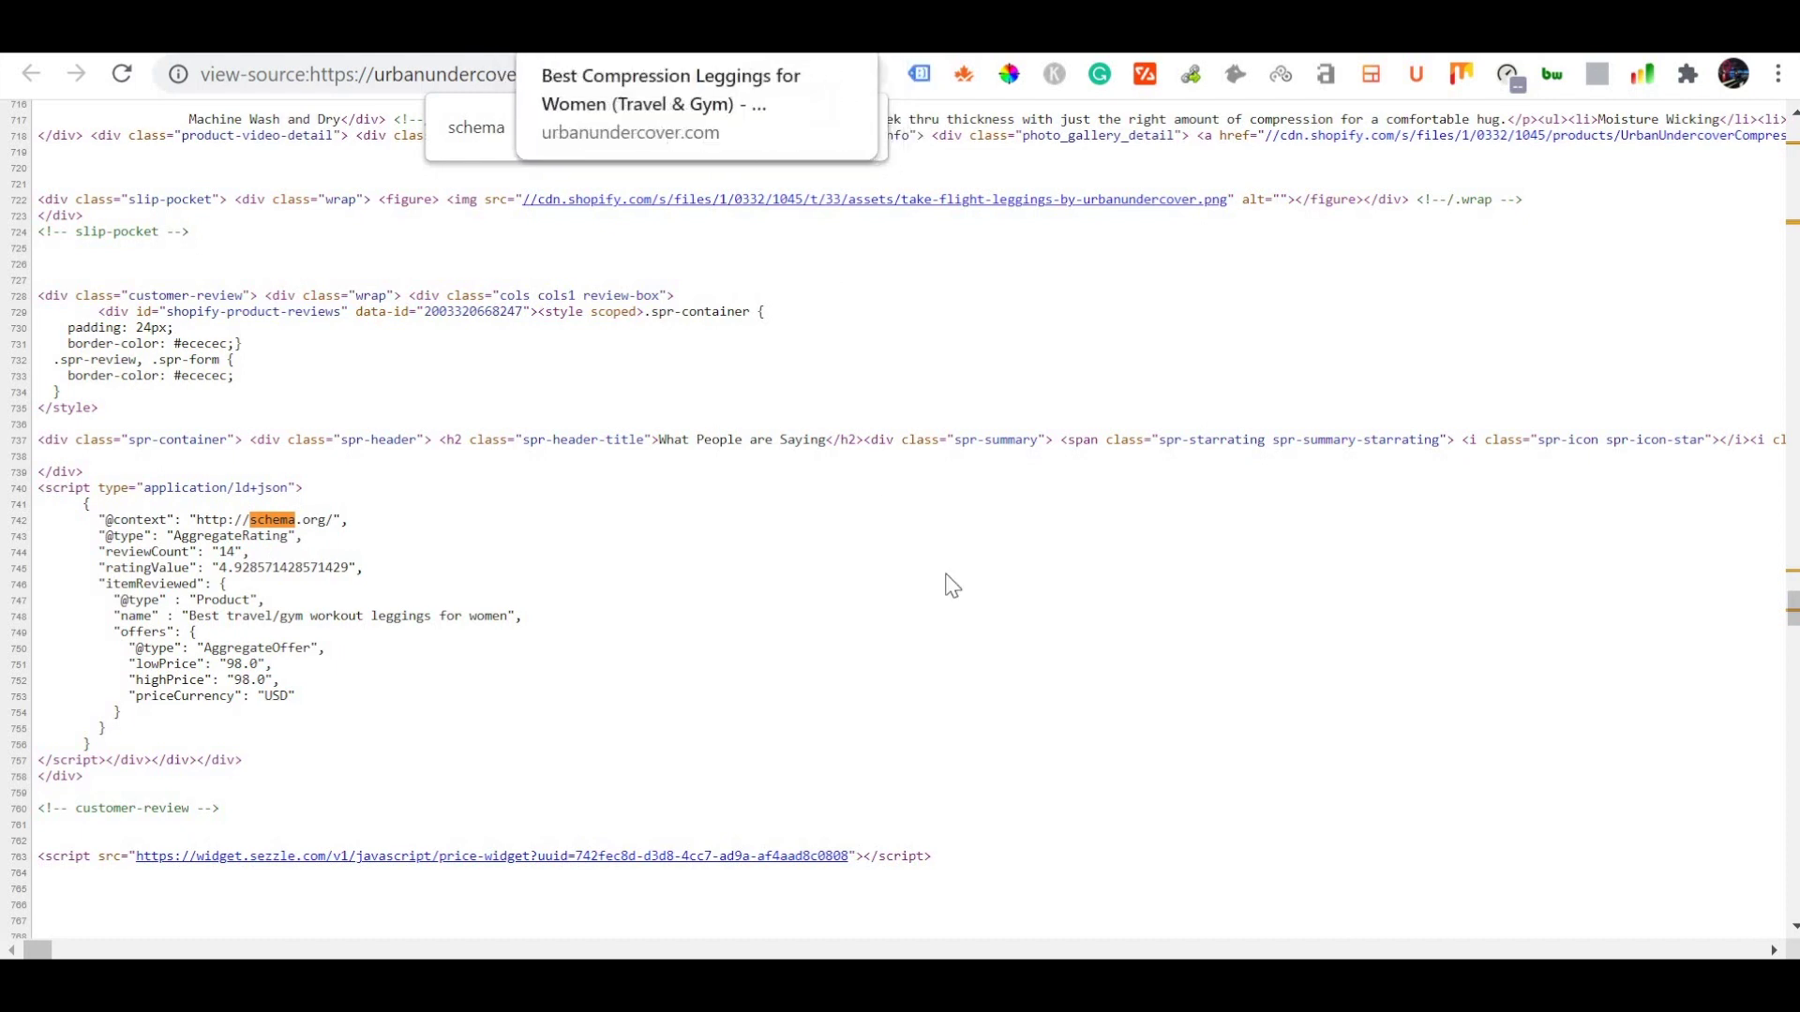
# Switch to Merkle's Schema Markup Generator and check the available markup types, keeping Product as the type.
pyautogui.hotkey('ctrl', 'w')
pyautogui.hotkey('ctrl', 'tab')
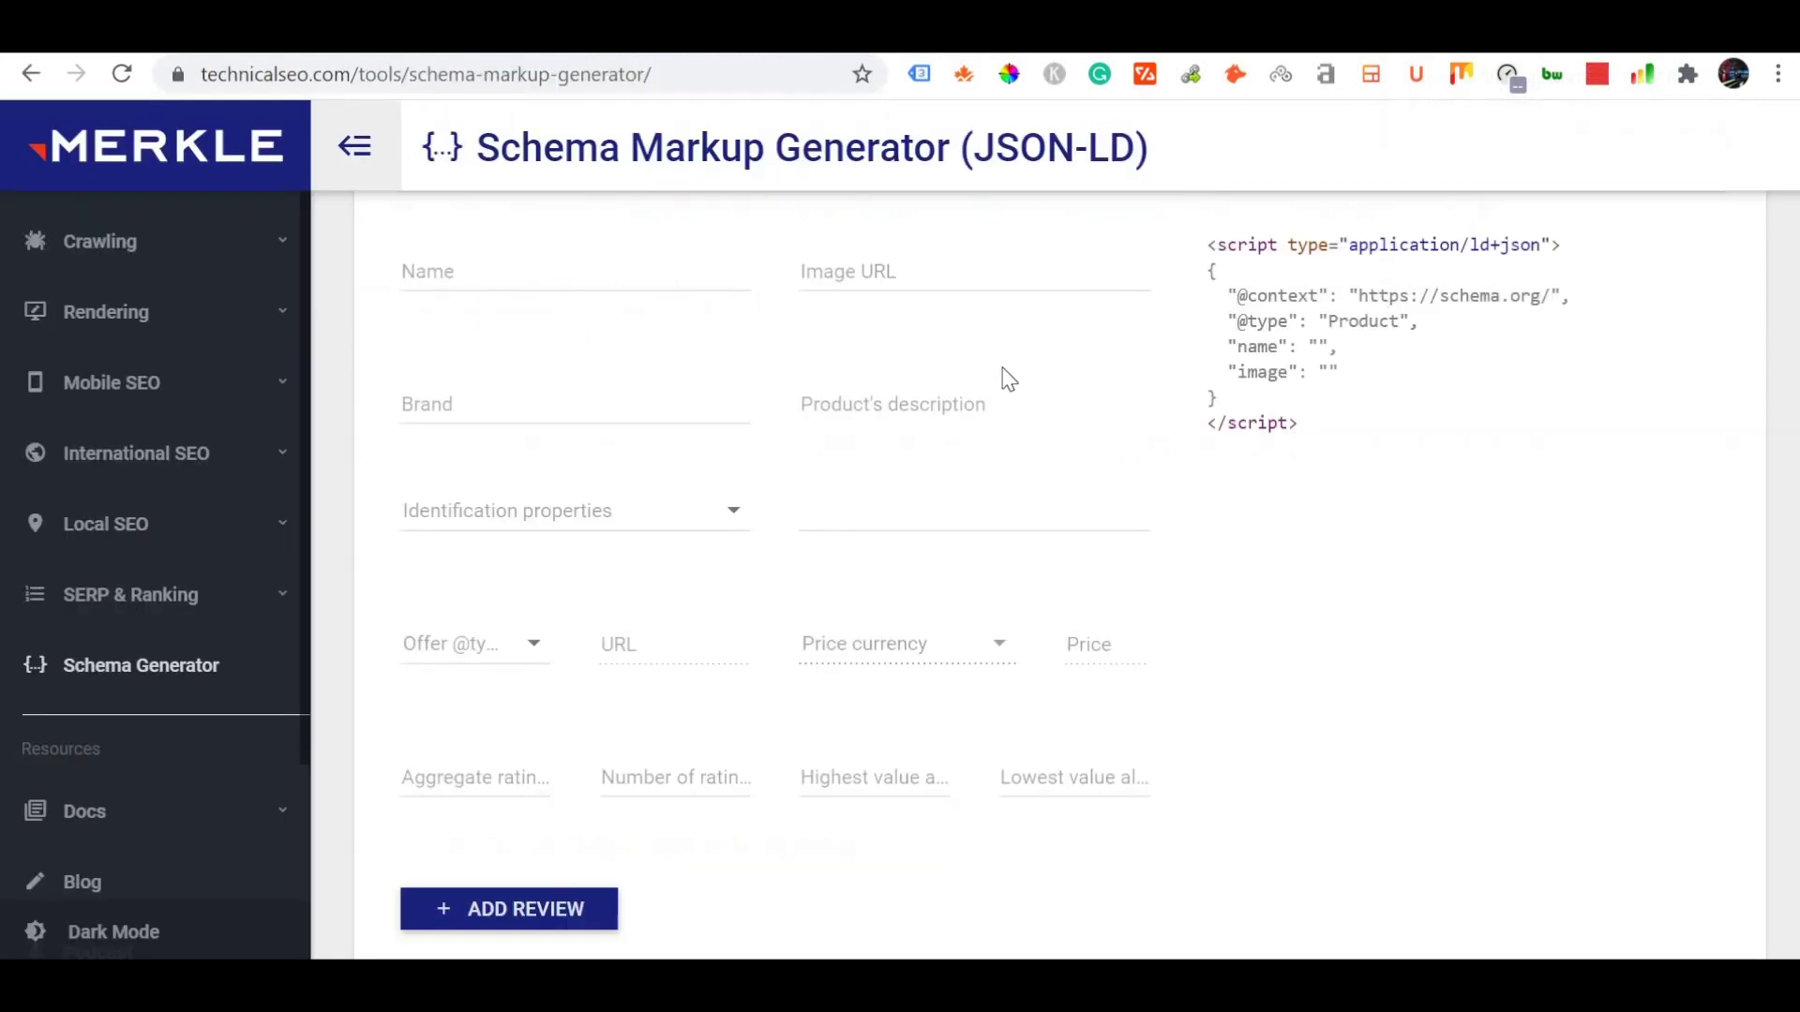
pyautogui.scroll(2, 208, 171)
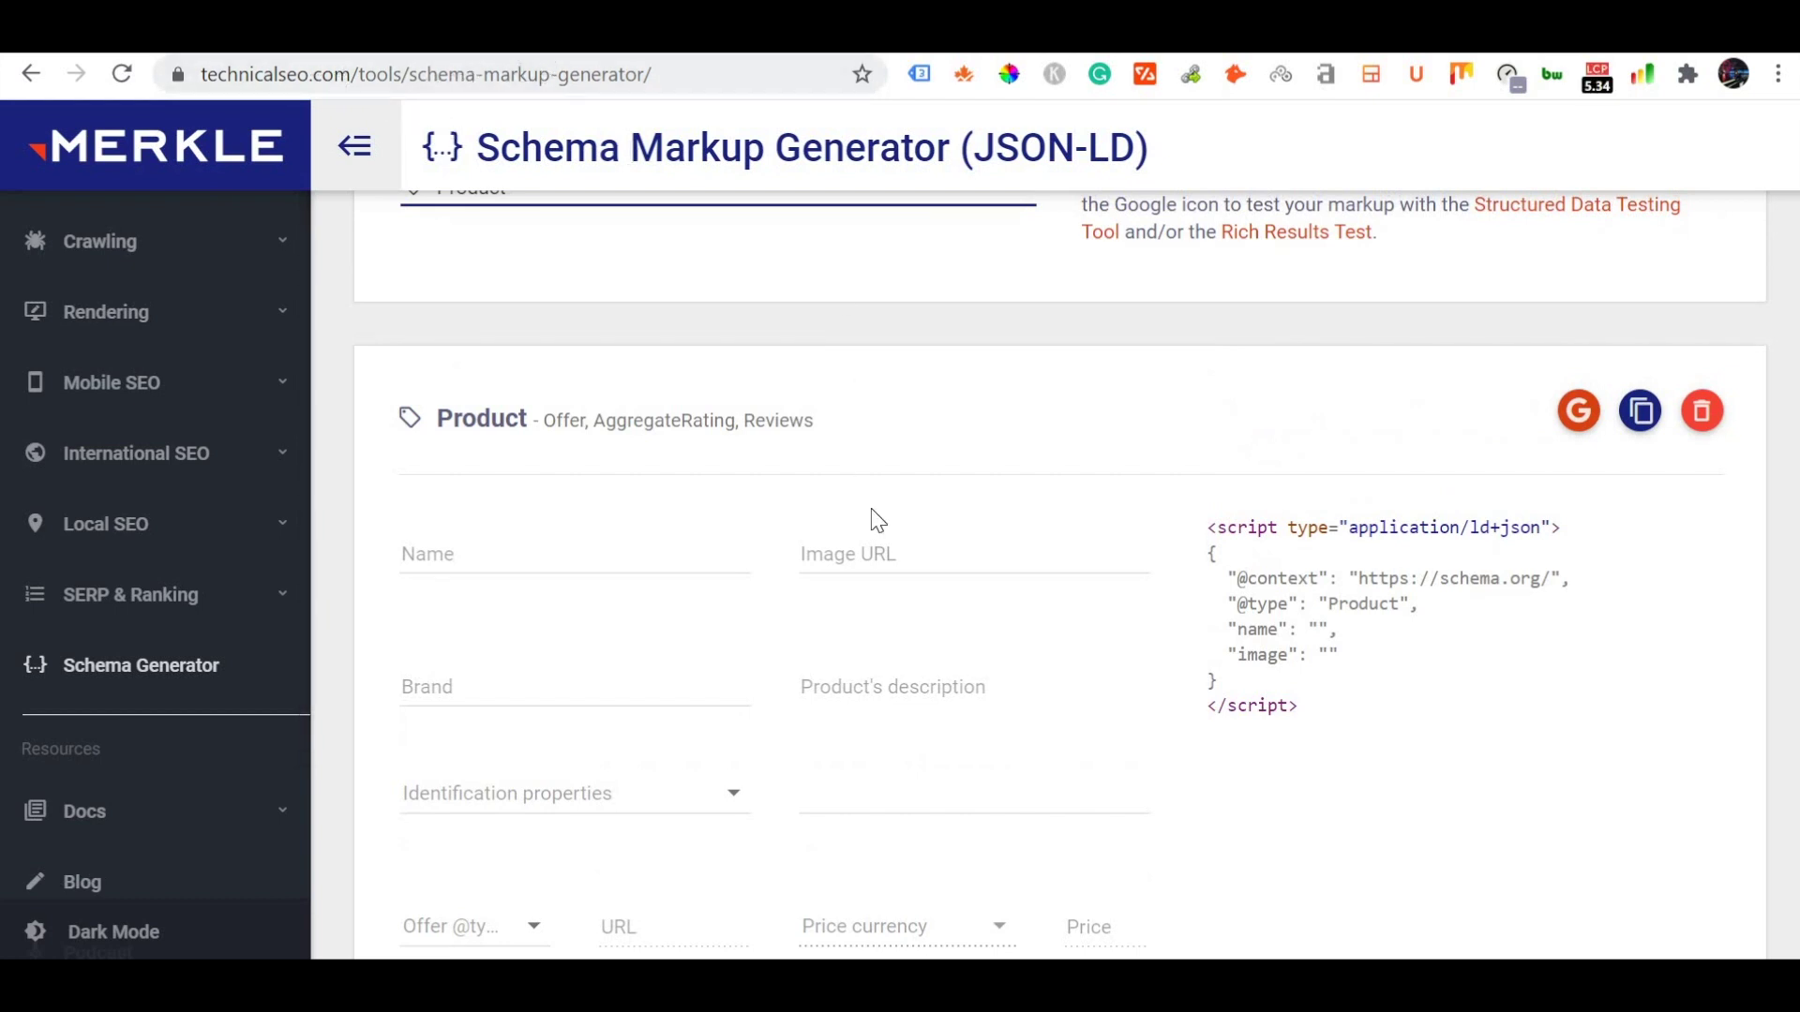
pyautogui.scroll(2, 878, 520)
pyautogui.click(1015, 334)
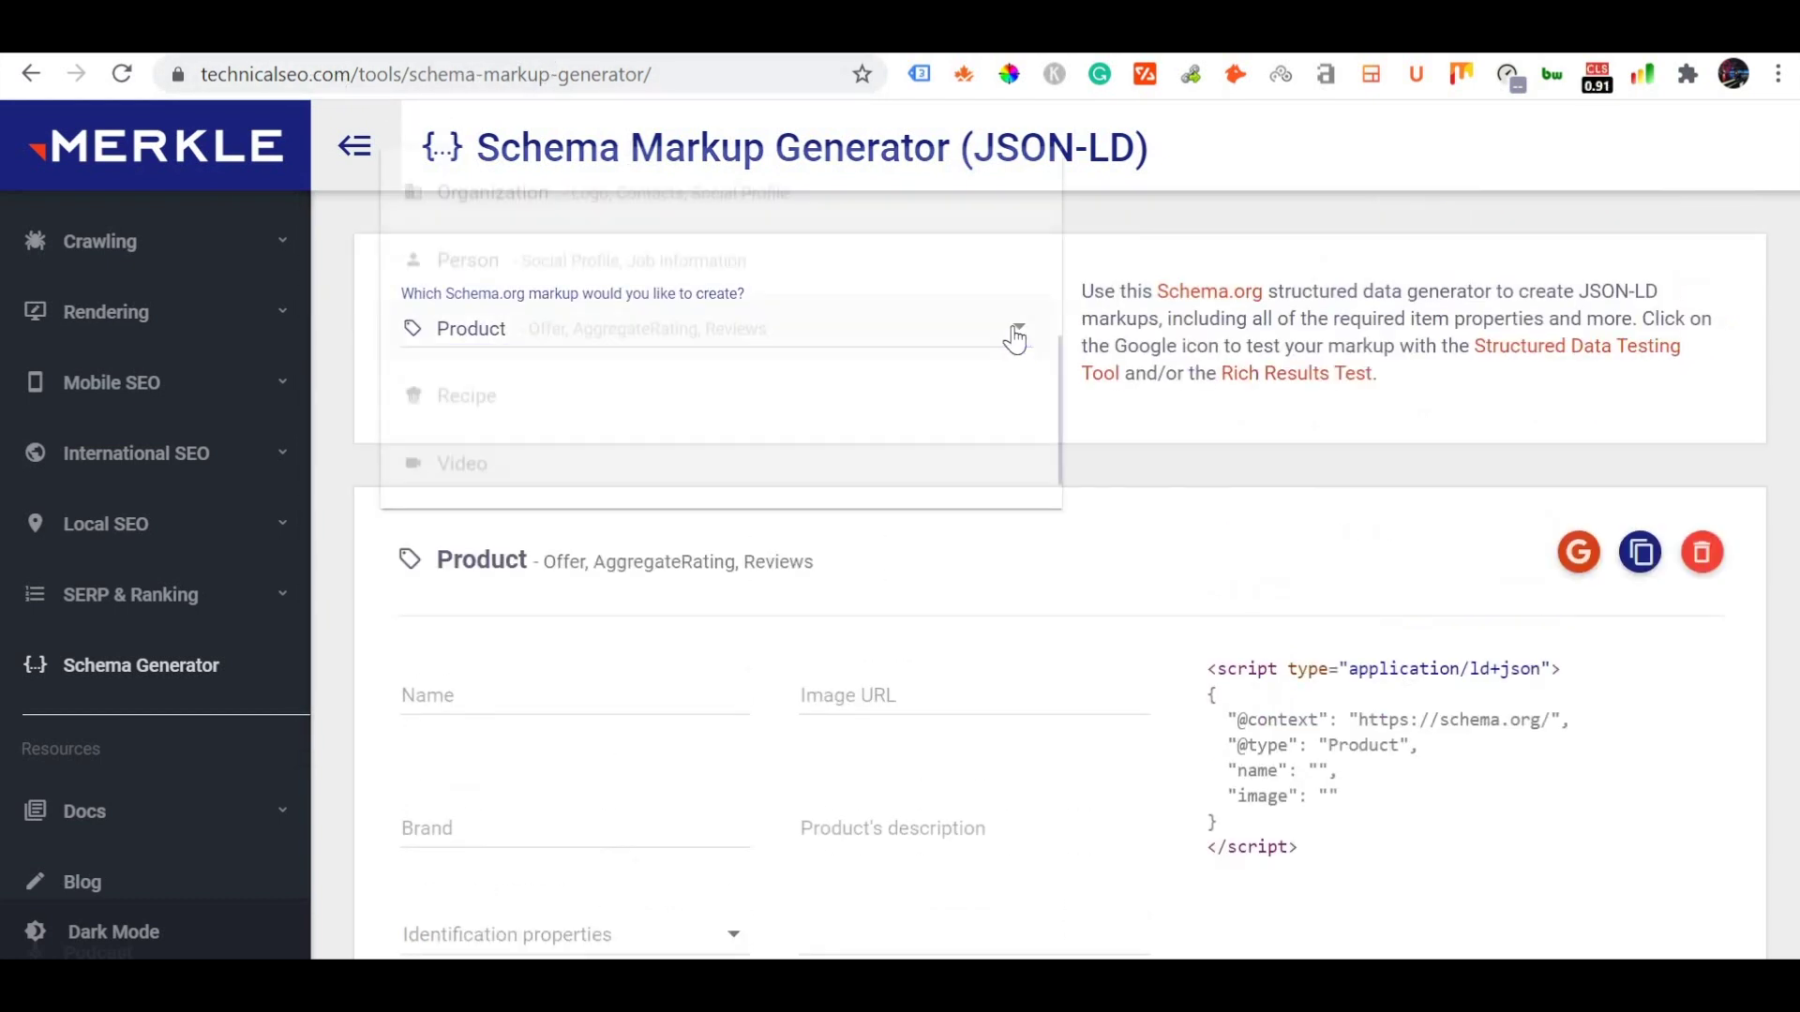
pyautogui.click(779, 506)
# Look over the Product markup form's fields, from name and image URL to offer and aggregate rating.
pyautogui.scroll(-3, 741, 488)
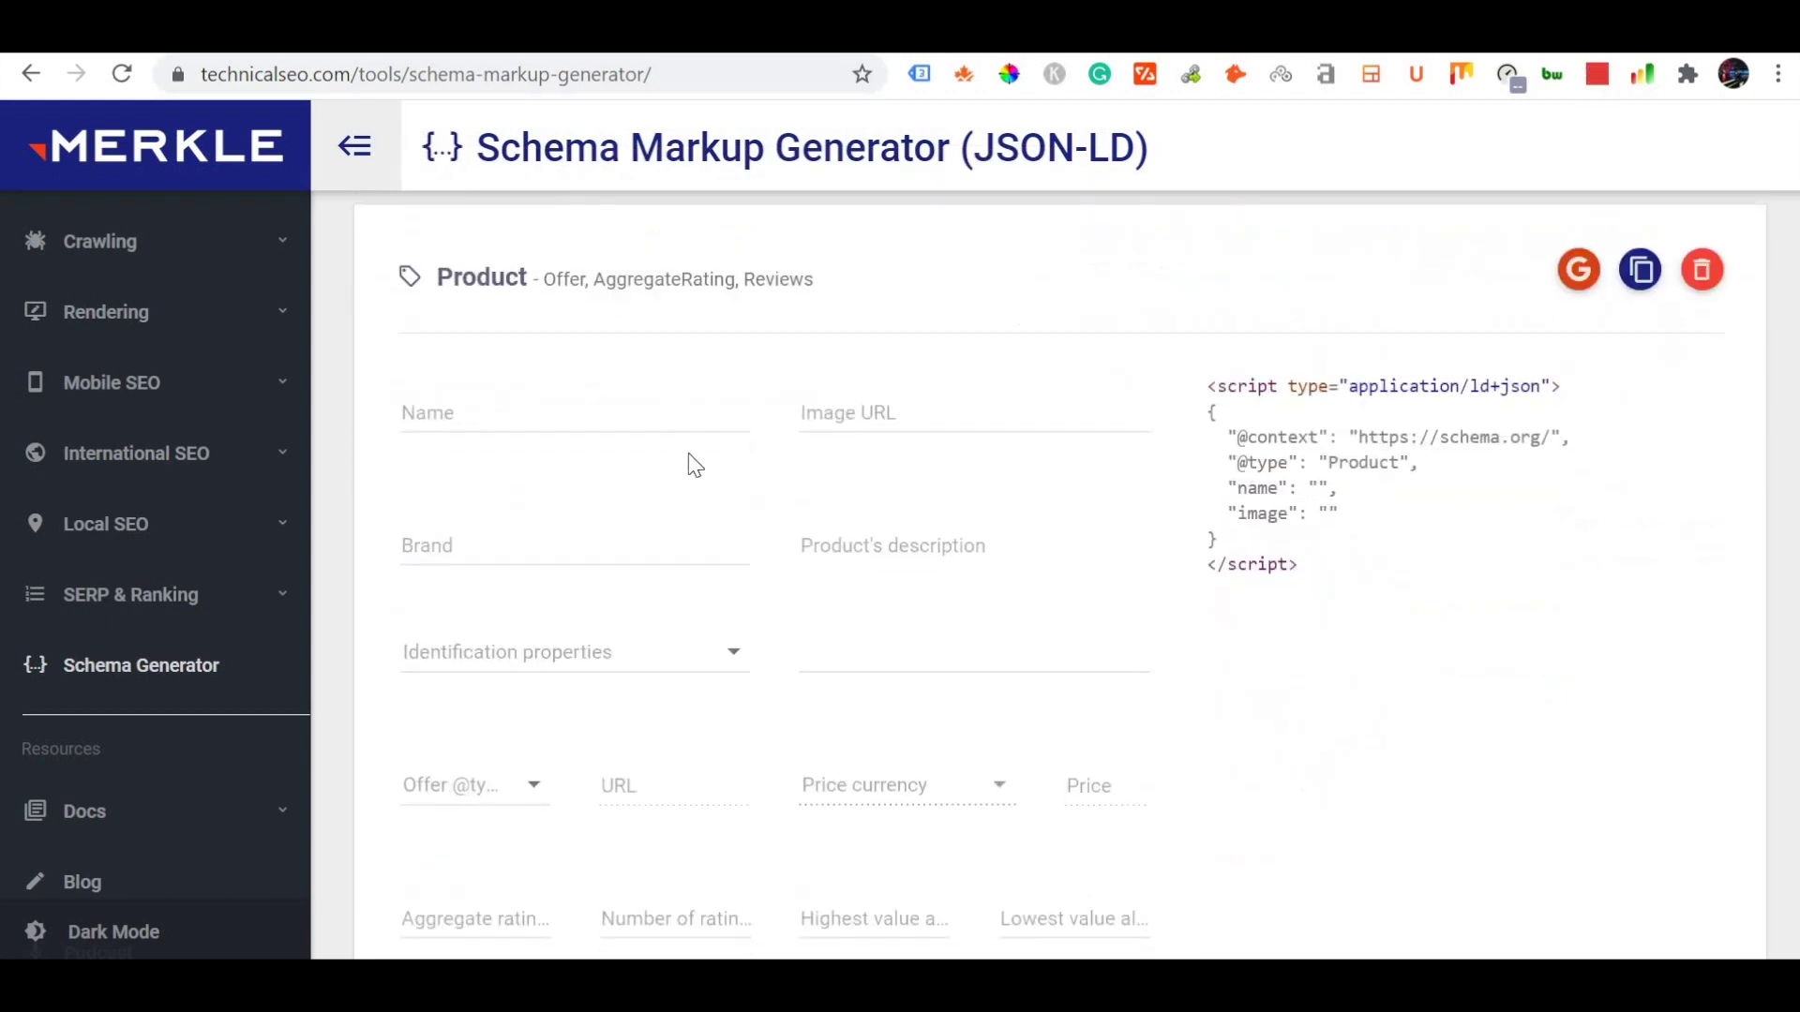
pyautogui.click(637, 410)
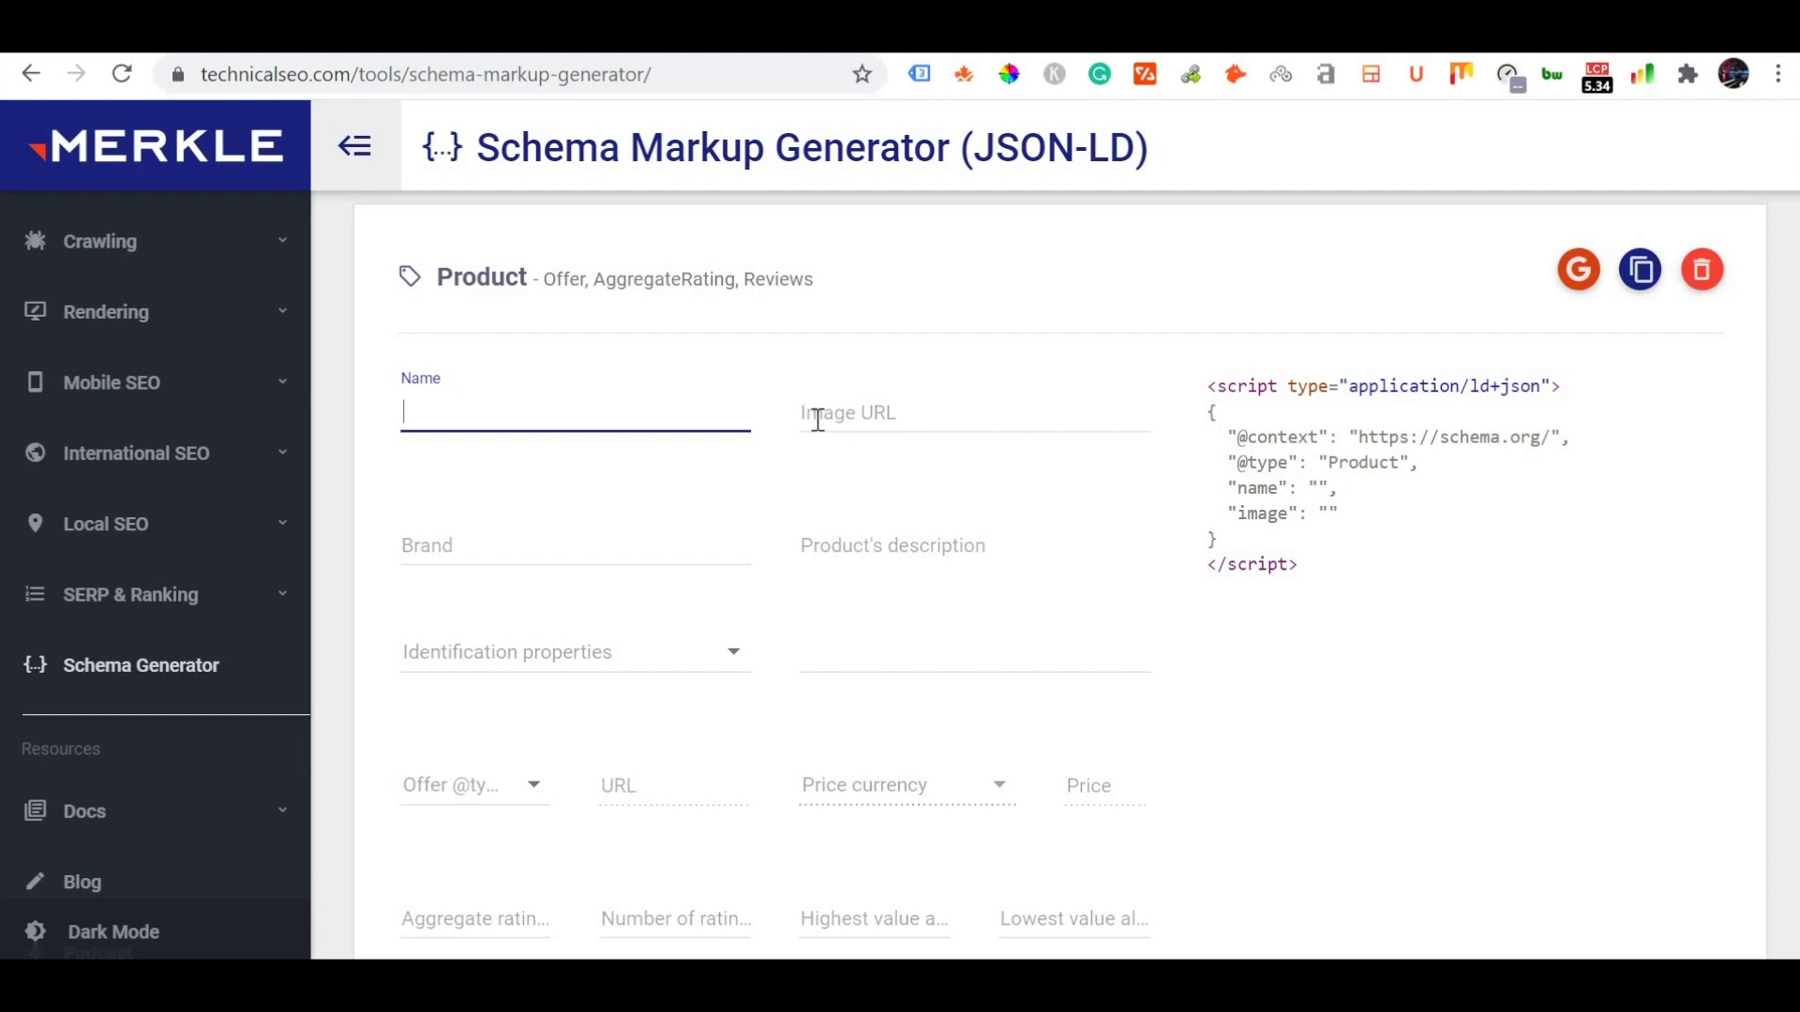
pyautogui.scroll(-1, 605, 581)
pyautogui.scroll(-2, 604, 581)
pyautogui.scroll(4, 1060, 522)
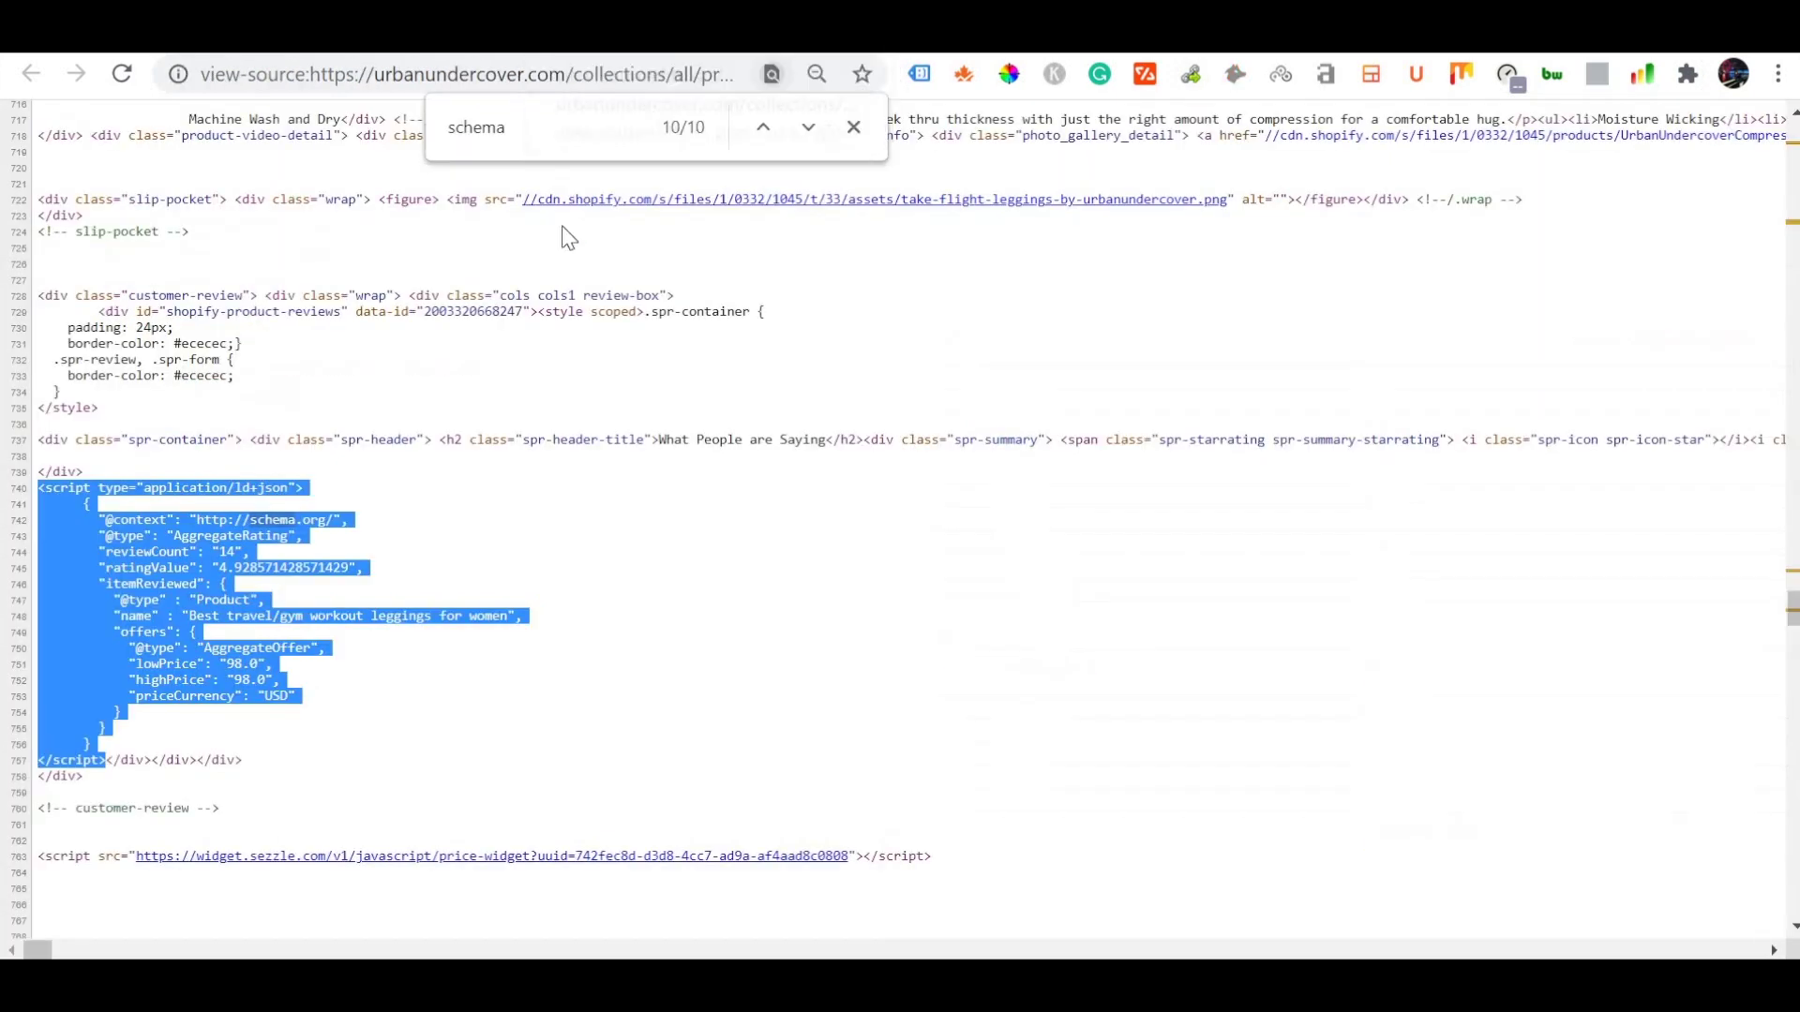
# Go to the Google results for "urban undercover compression leggings" and examine the rating, reviews and price in the first result's snippet.
pyautogui.hotkey('ctrl', 'shift', 'Tab')
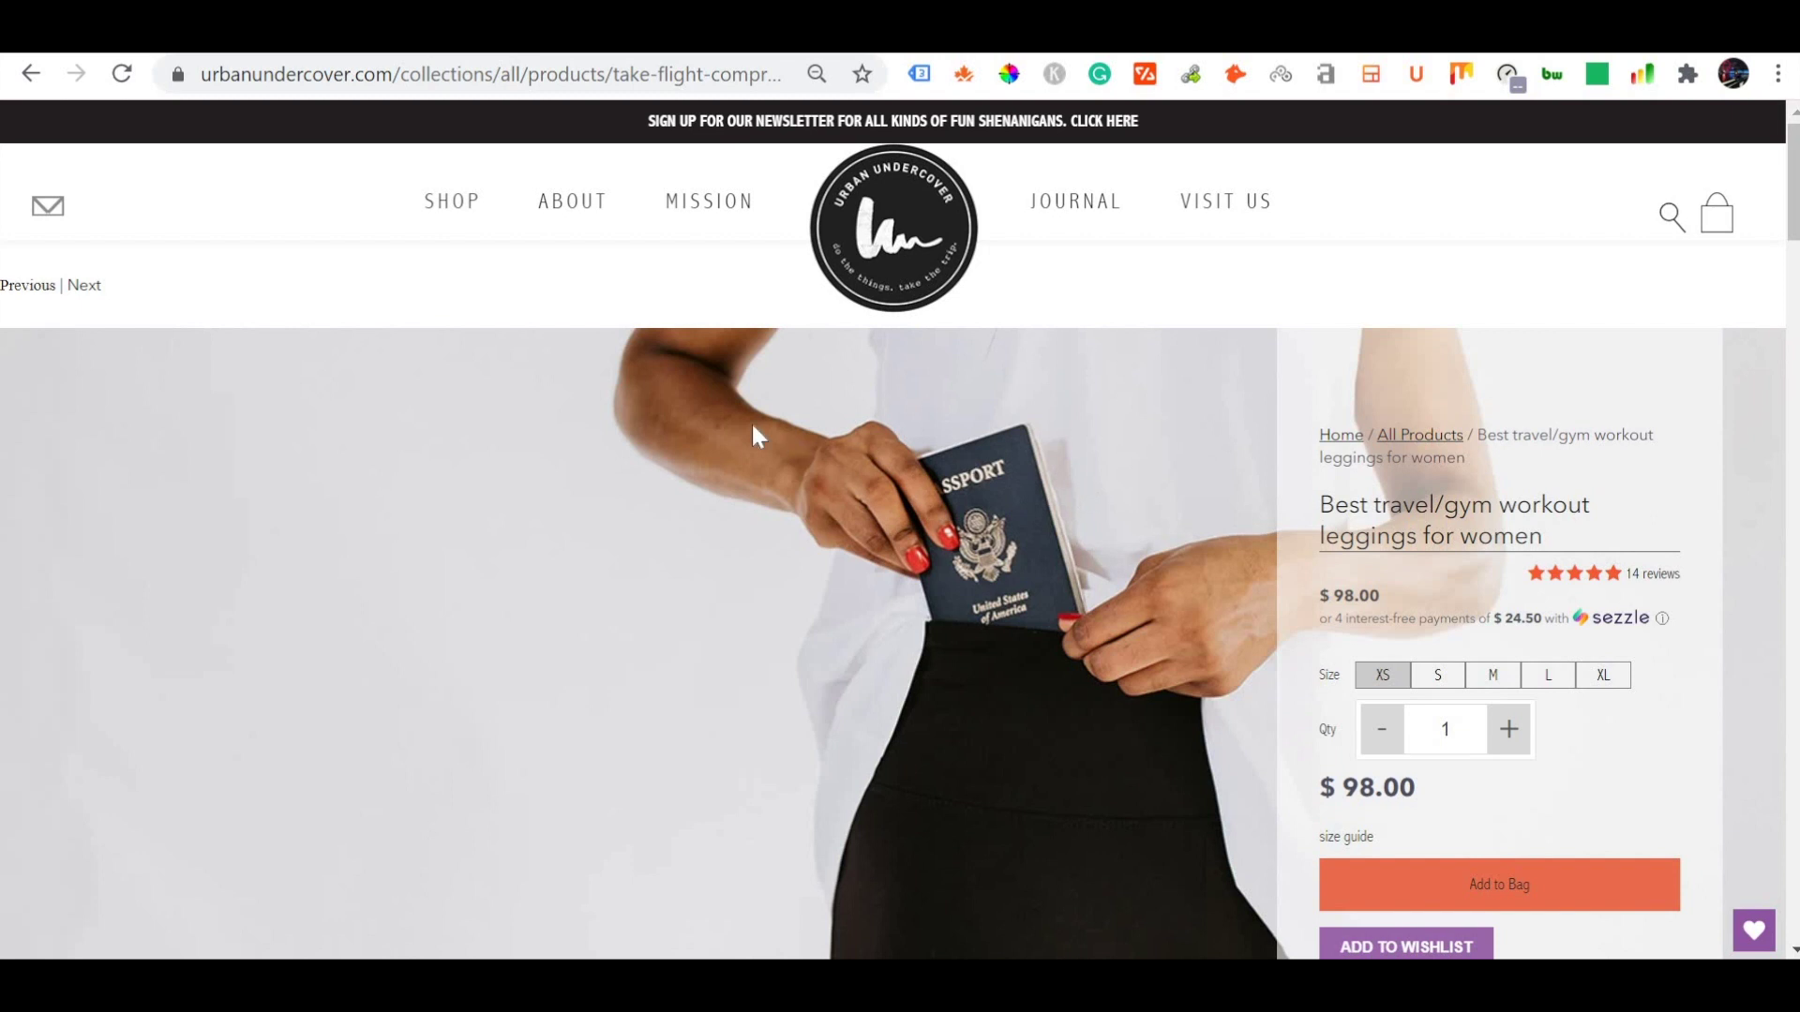
pyautogui.click(31, 73)
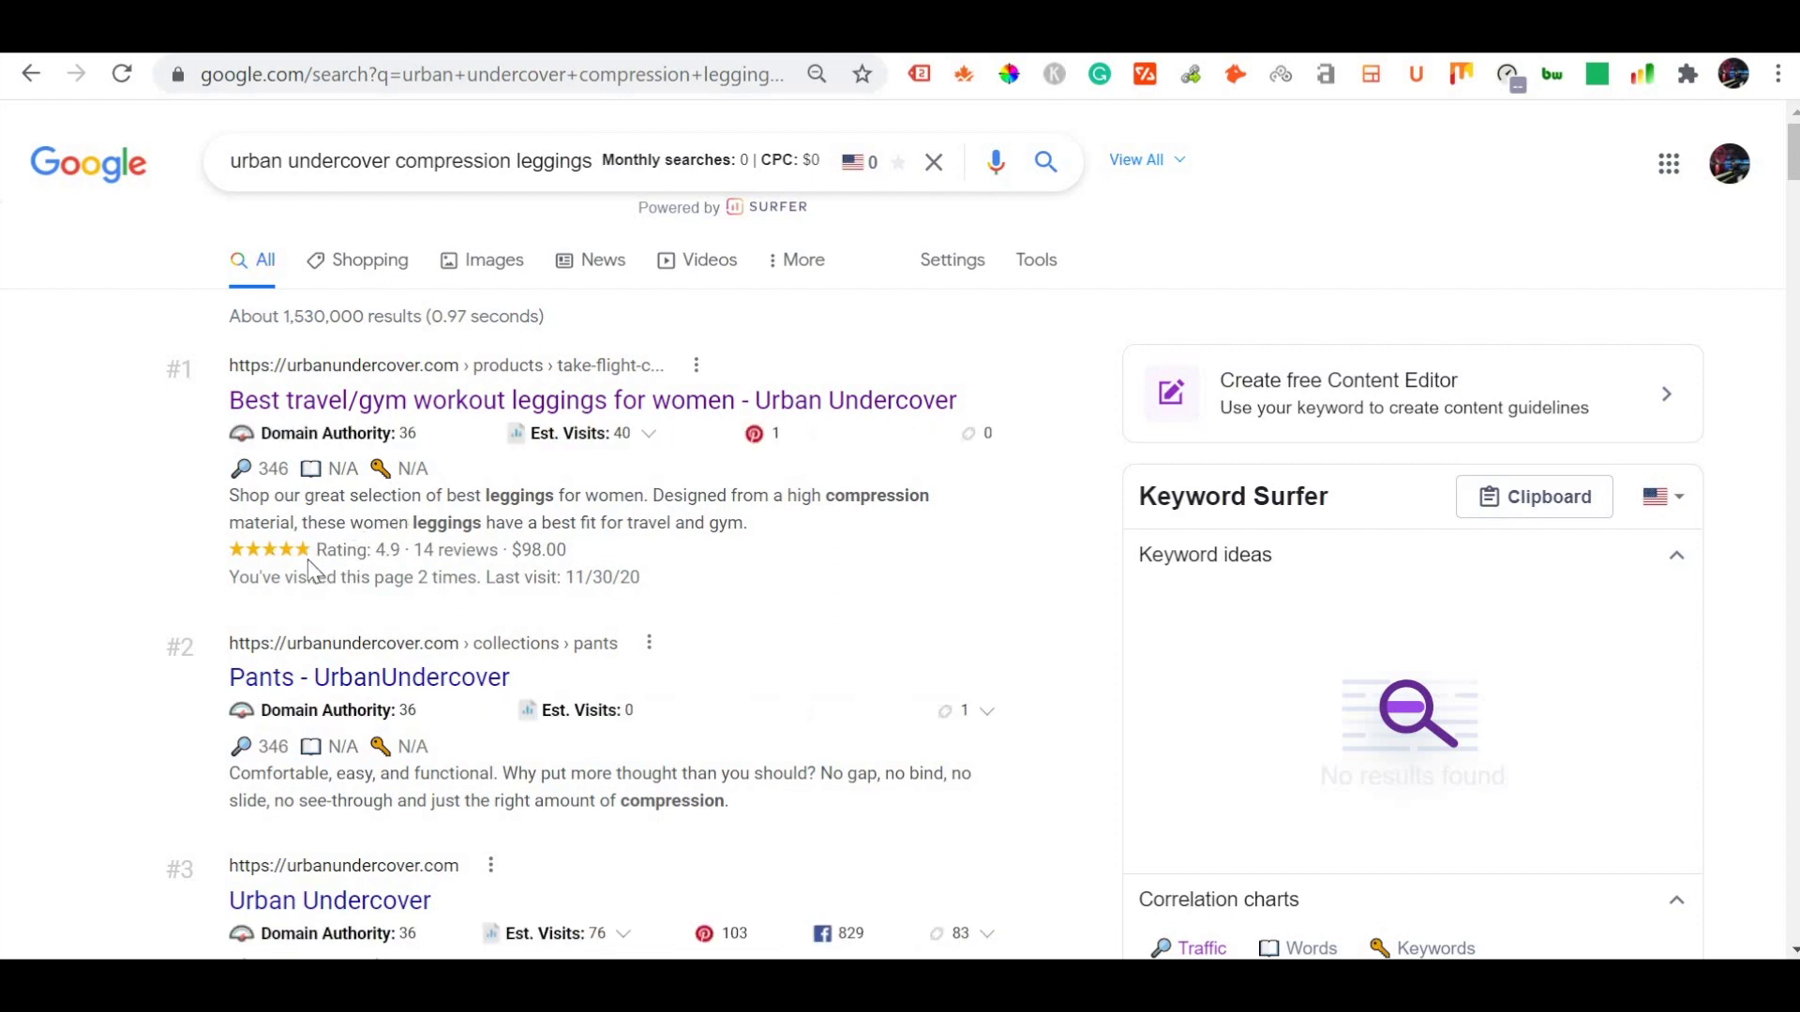
pyautogui.moveTo(319, 551); pyautogui.dragTo(386, 551)
pyautogui.click(445, 574)
pyautogui.moveTo(517, 550); pyautogui.dragTo(581, 558)
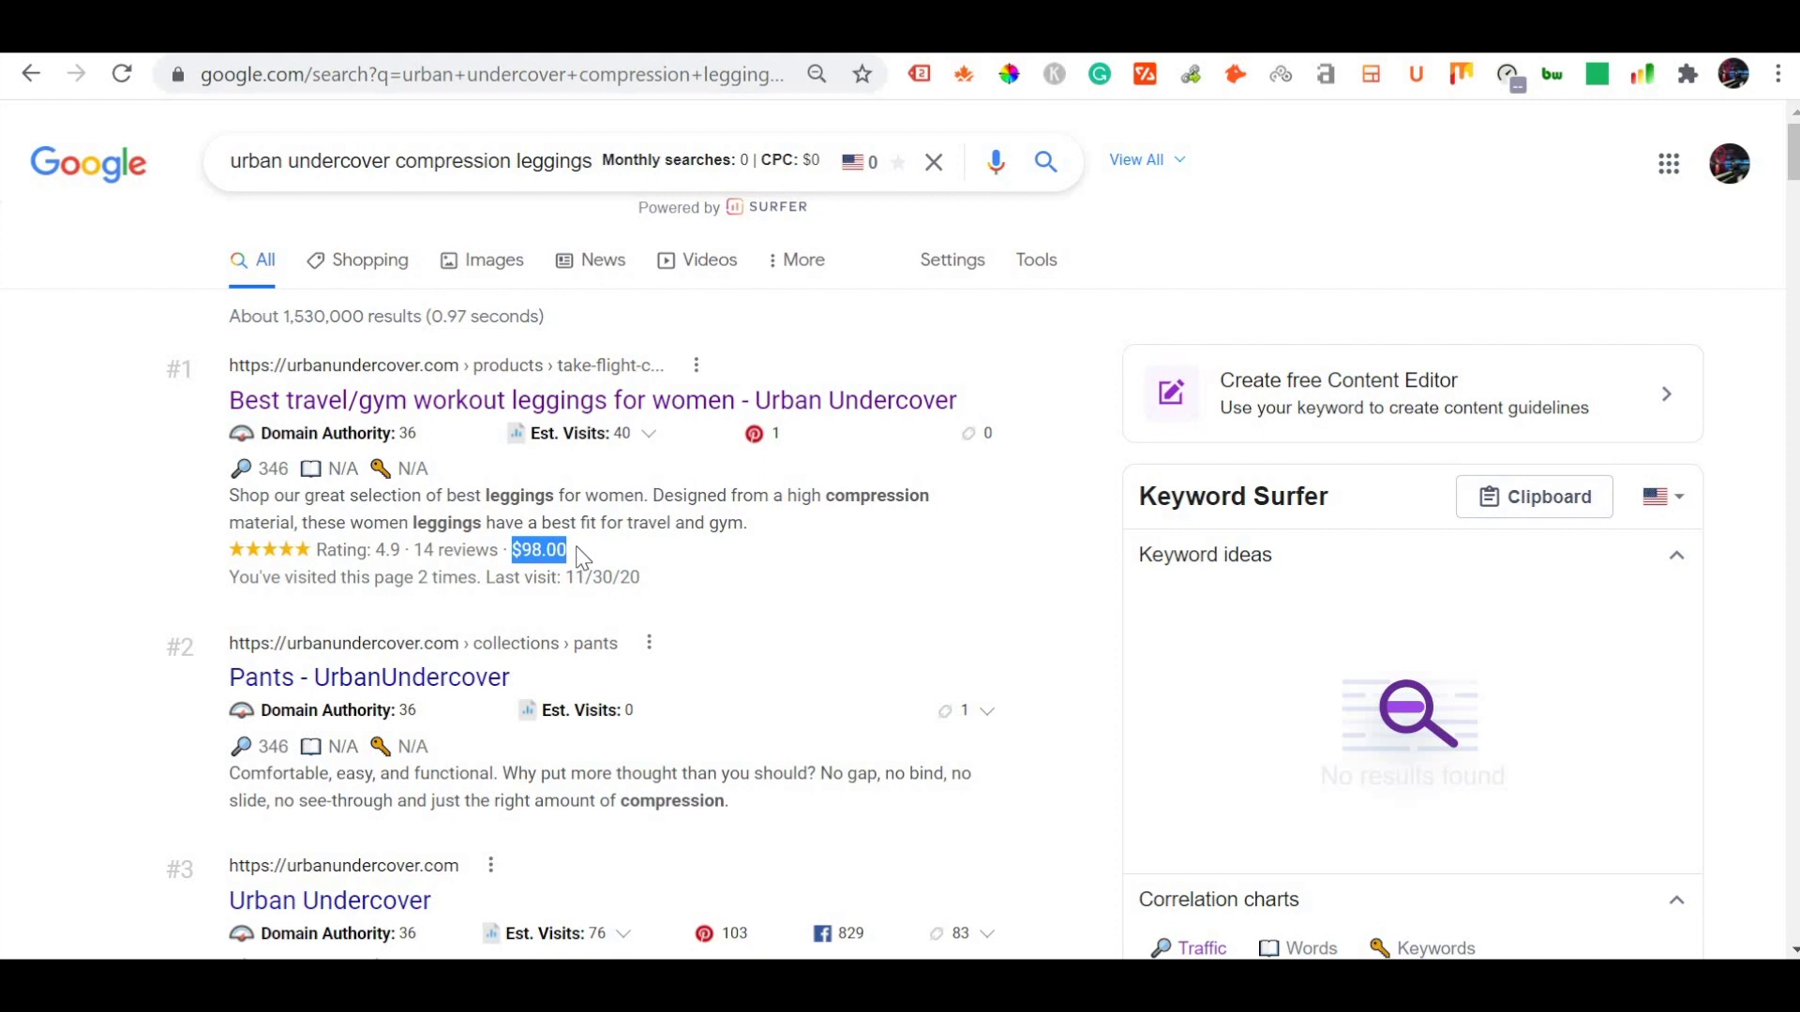
pyautogui.click(623, 560)
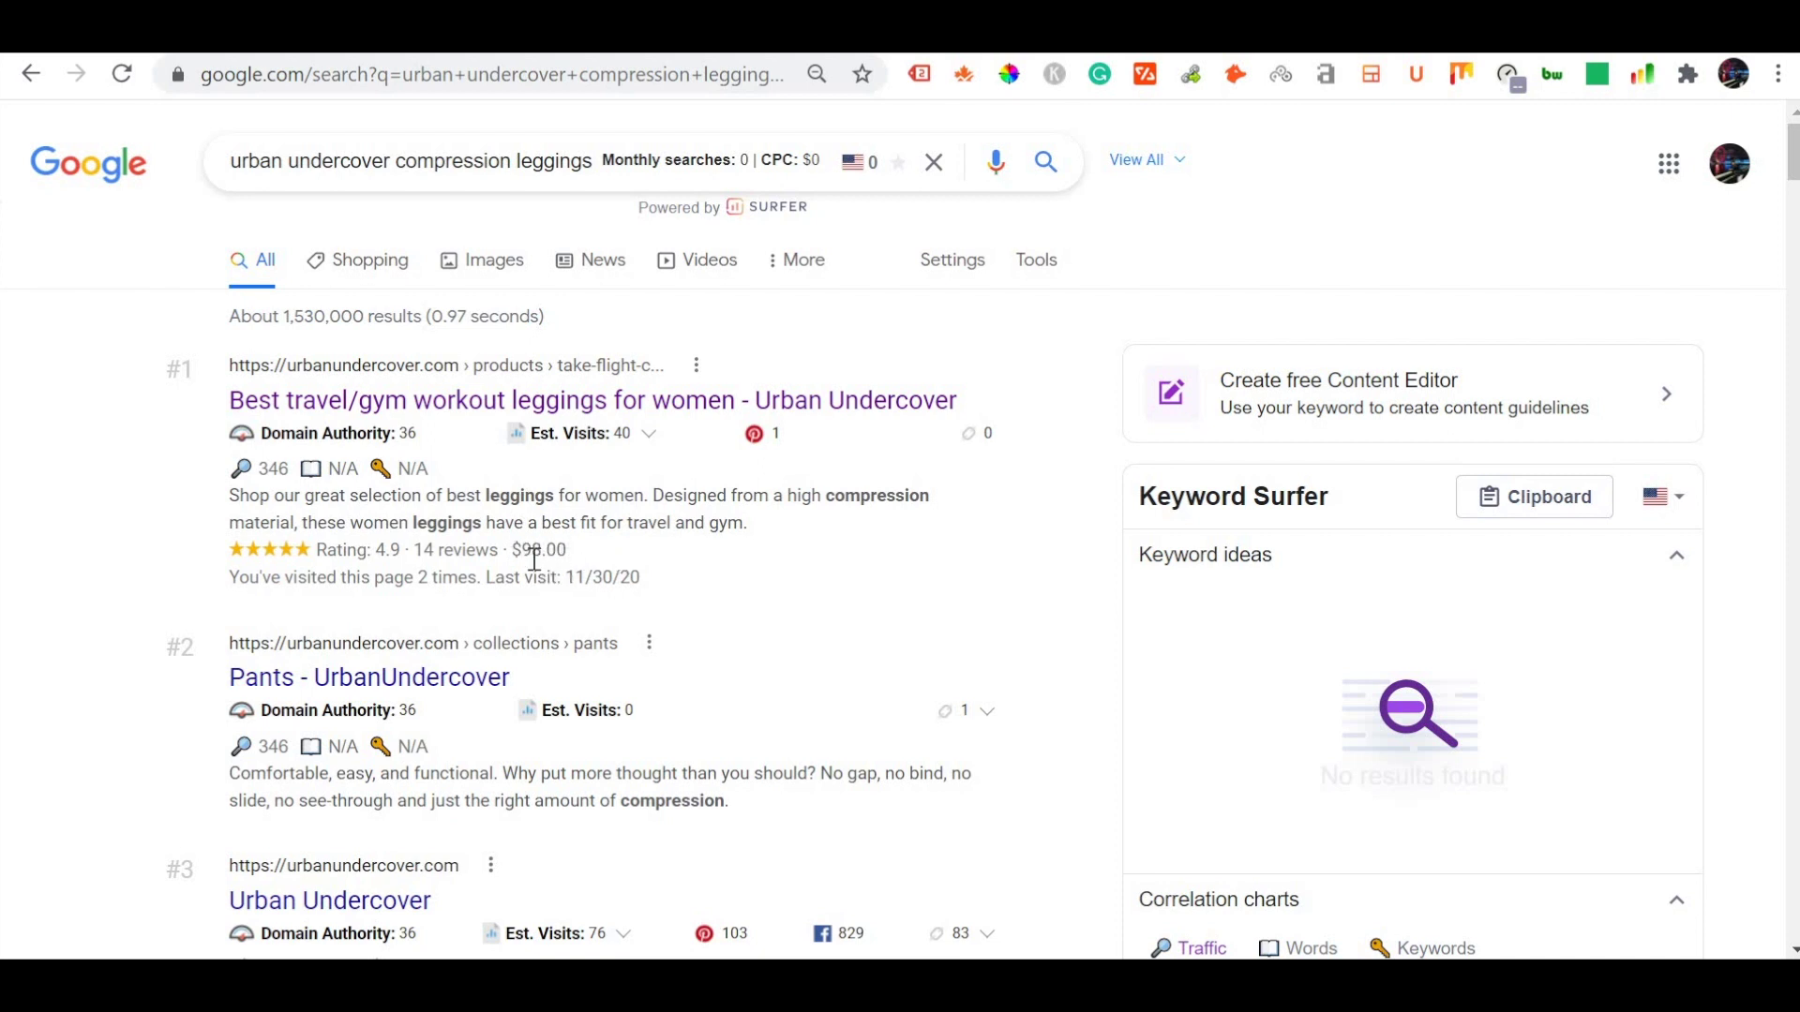